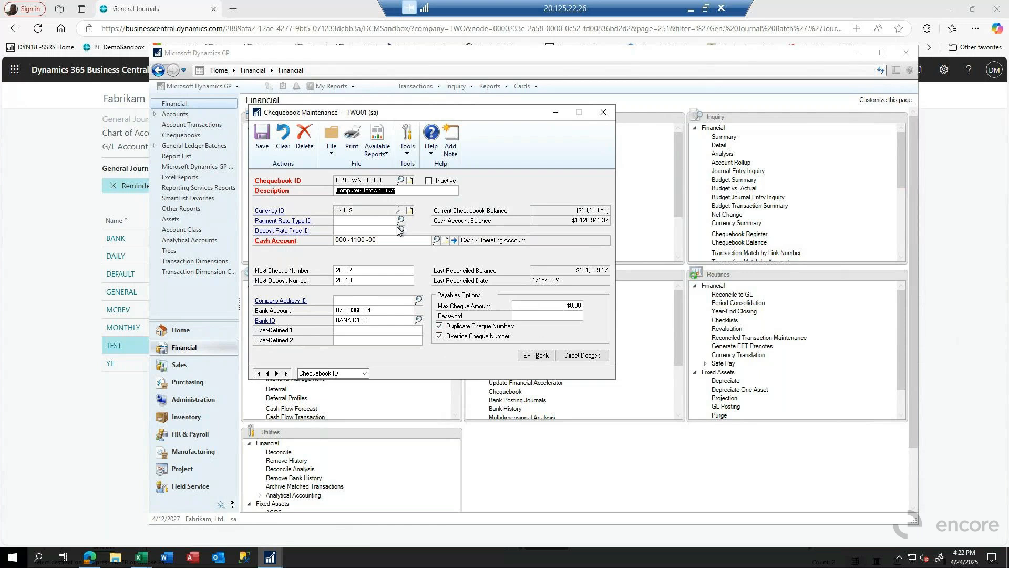
# Step: Check the EFT bank and direct deposit settings of the UPTOWN TRUST chequebook, closing each window without changes
pyautogui.click(537, 356)
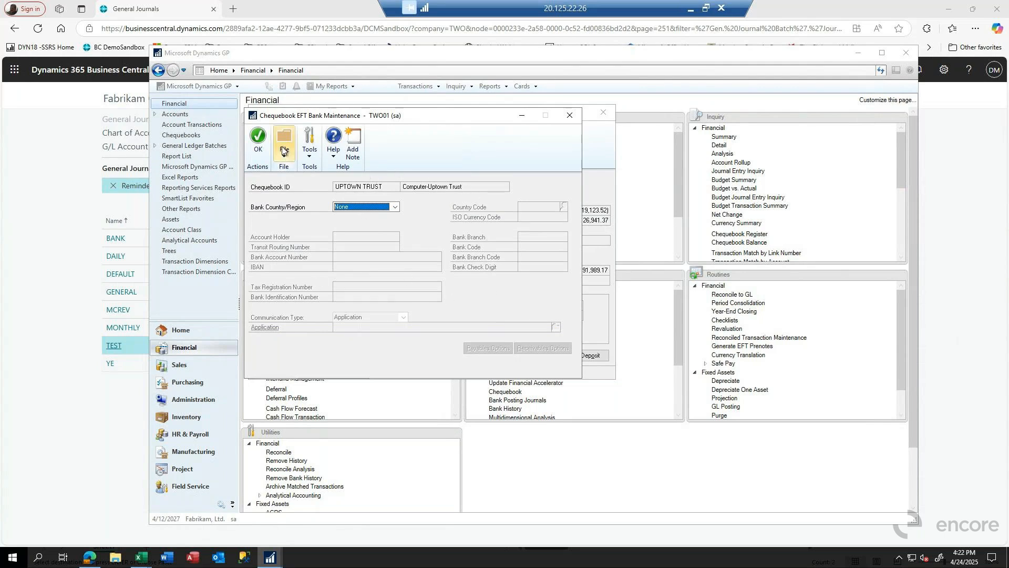
pyautogui.click(257, 141)
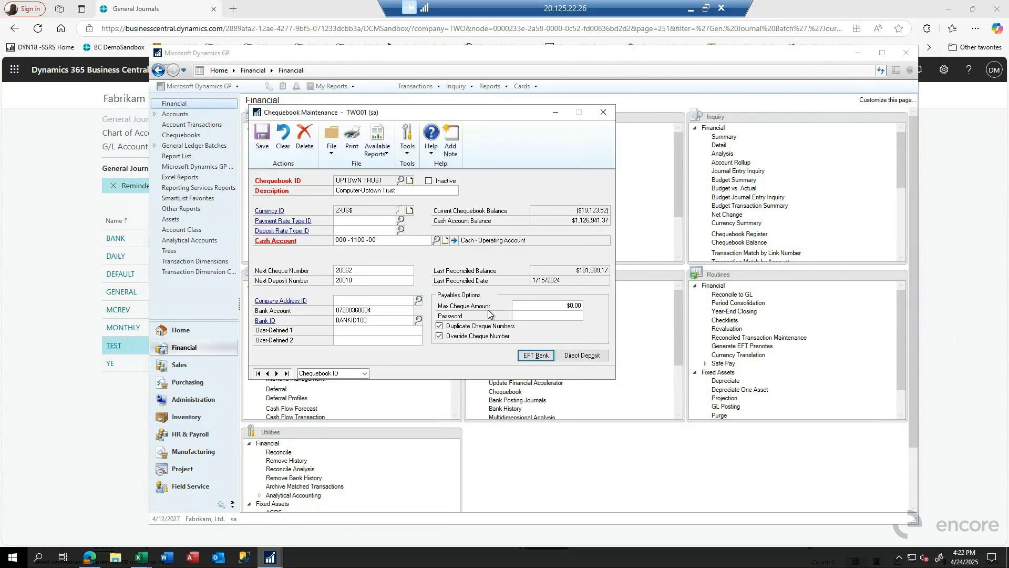
pyautogui.click(581, 356)
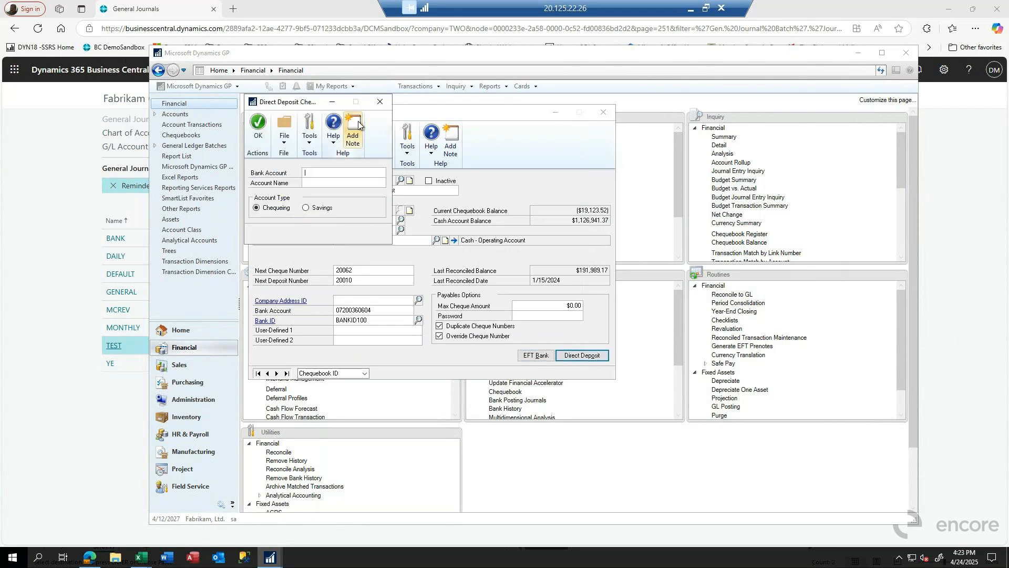
pyautogui.click(379, 101)
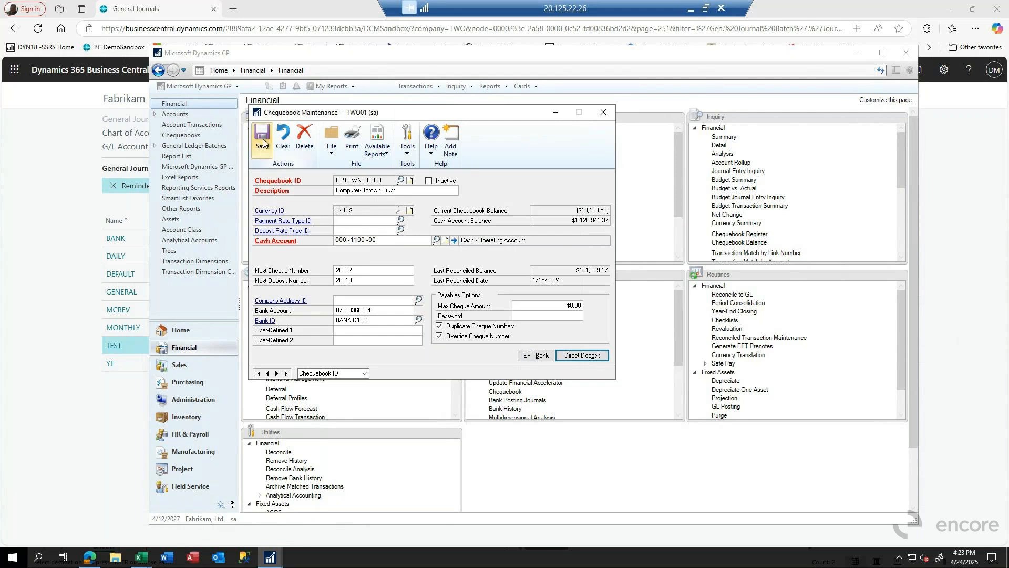
# Step: Go through the UPTOWN TRUST chequebook fields from the description to the bank account, and save and close the record
pyautogui.click(353, 191)
pyautogui.press('Tab')
pyautogui.press('Tab')
pyautogui.press('Tab')
pyautogui.press('Tab')
pyautogui.press('Tab')
pyautogui.press('Tab')
pyautogui.press('Tab')
pyautogui.press('Tab')
pyautogui.press('Tab')
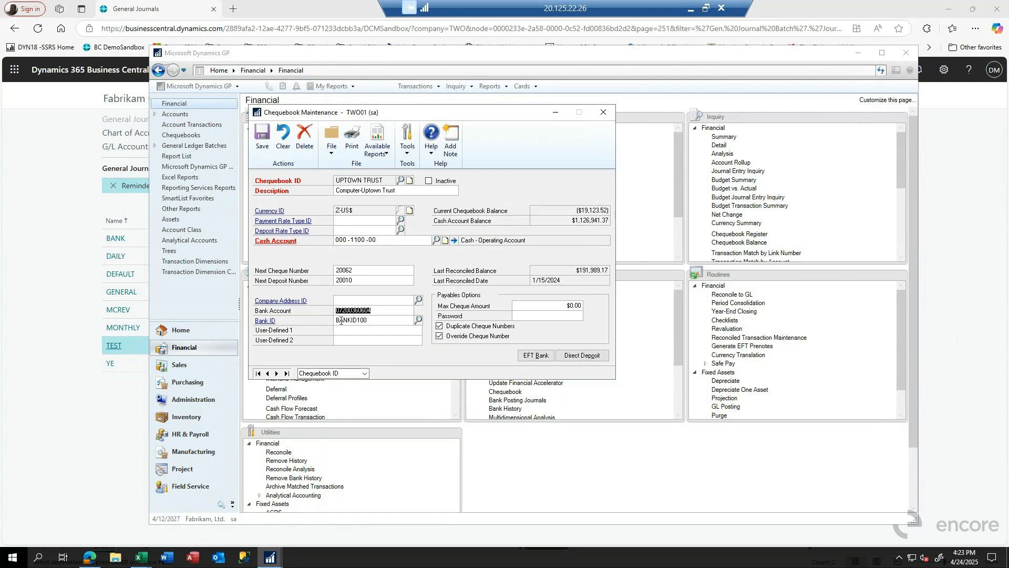
pyautogui.click(264, 133)
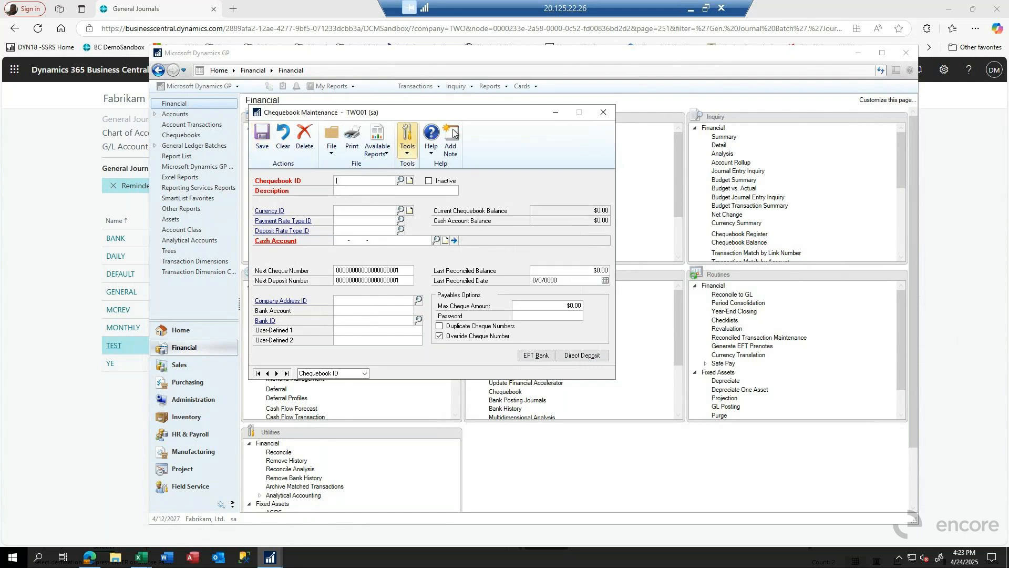
pyautogui.click(604, 112)
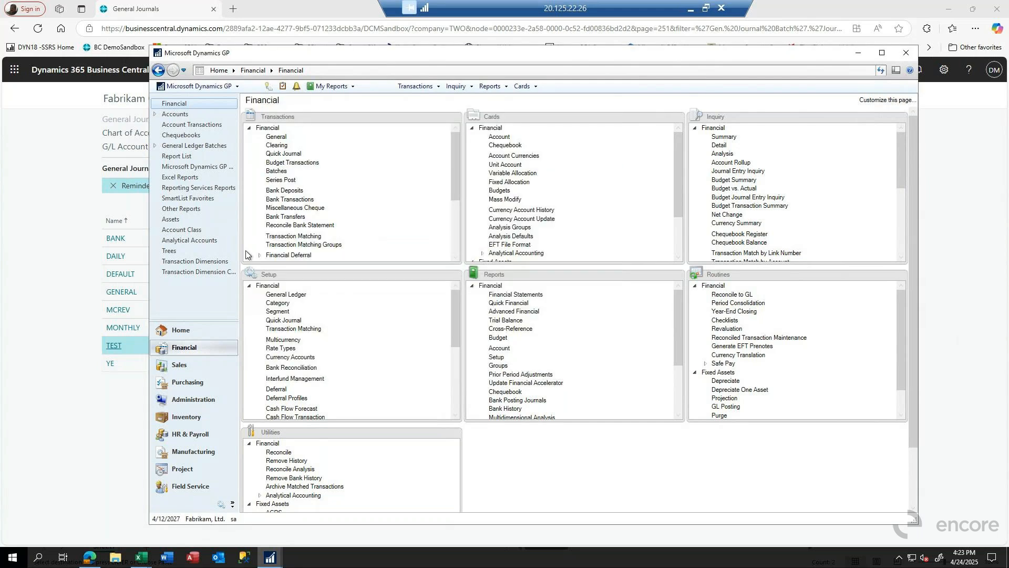
# Step: Switch to Business Central and open the FIRST BANK card from the Cash Management bank accounts list
pyautogui.click(64, 239)
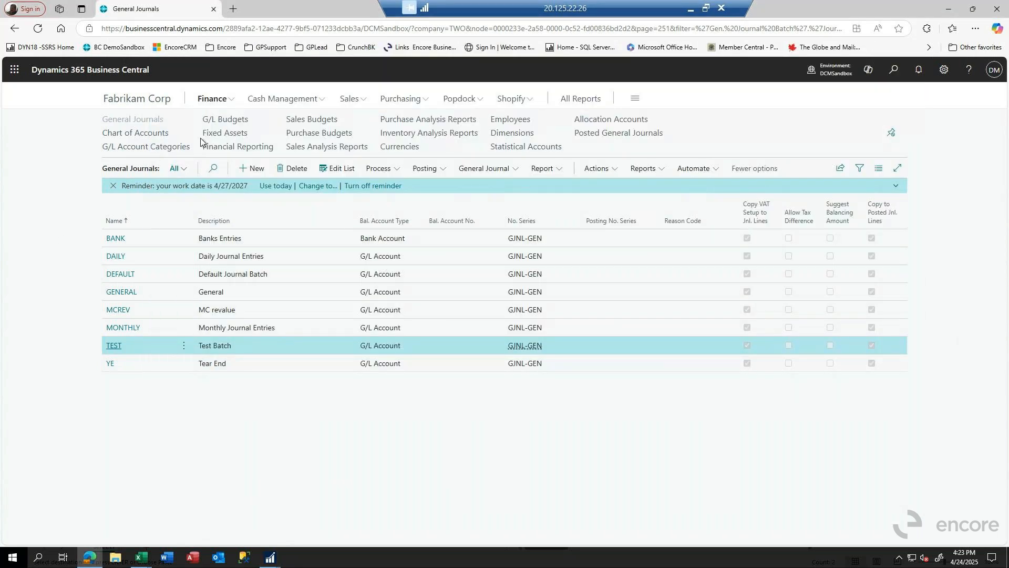
pyautogui.click(281, 100)
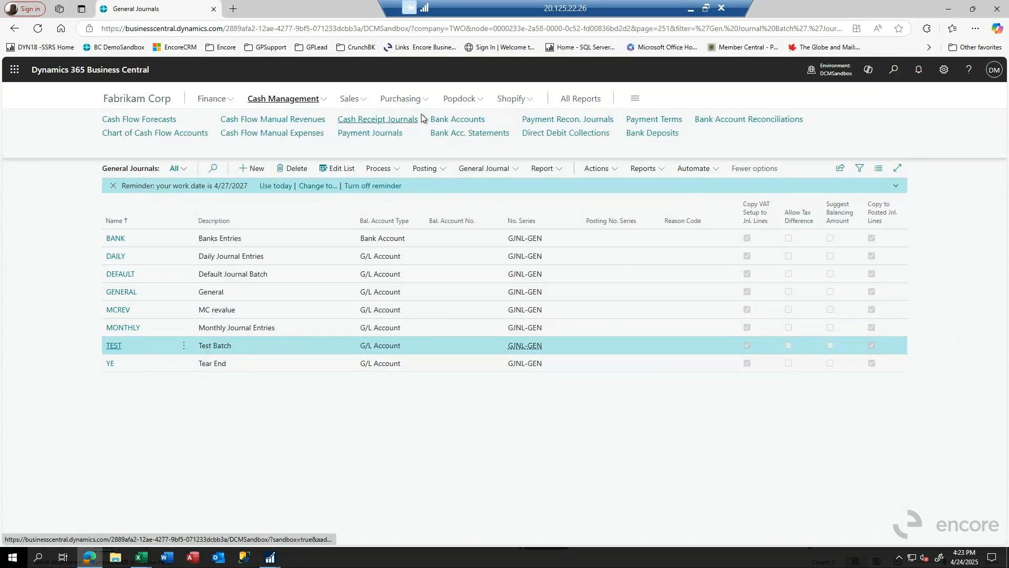
pyautogui.click(453, 121)
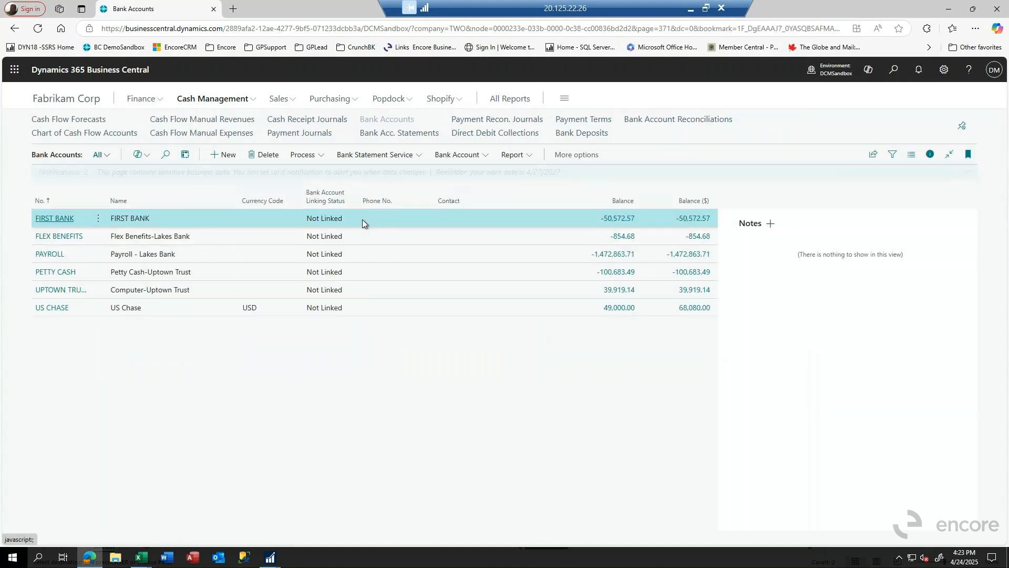
pyautogui.click(52, 220)
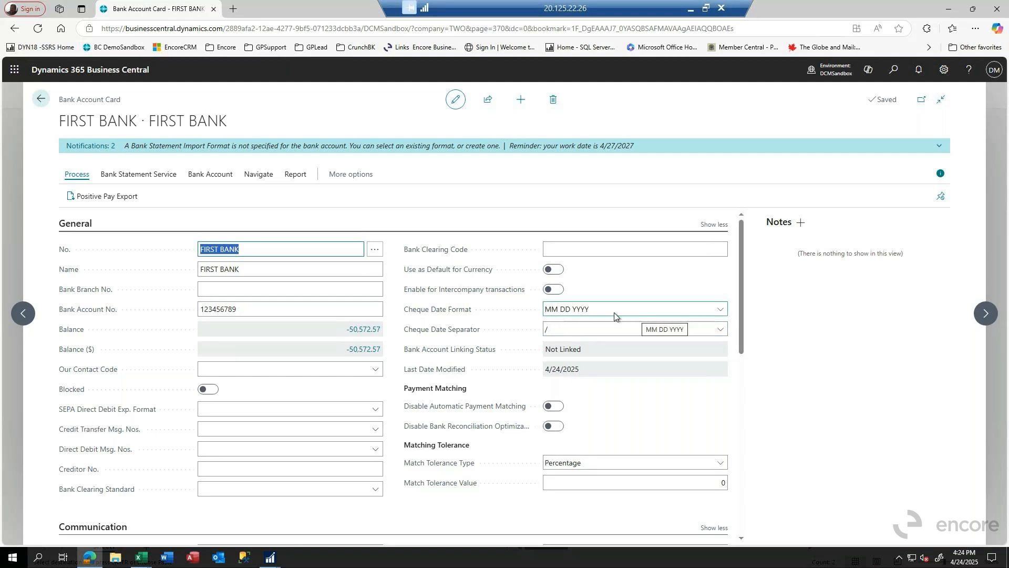
# Step: Examine the General section of the FIRST BANK card, including the choices for the cheque date separator
pyautogui.click(557, 335)
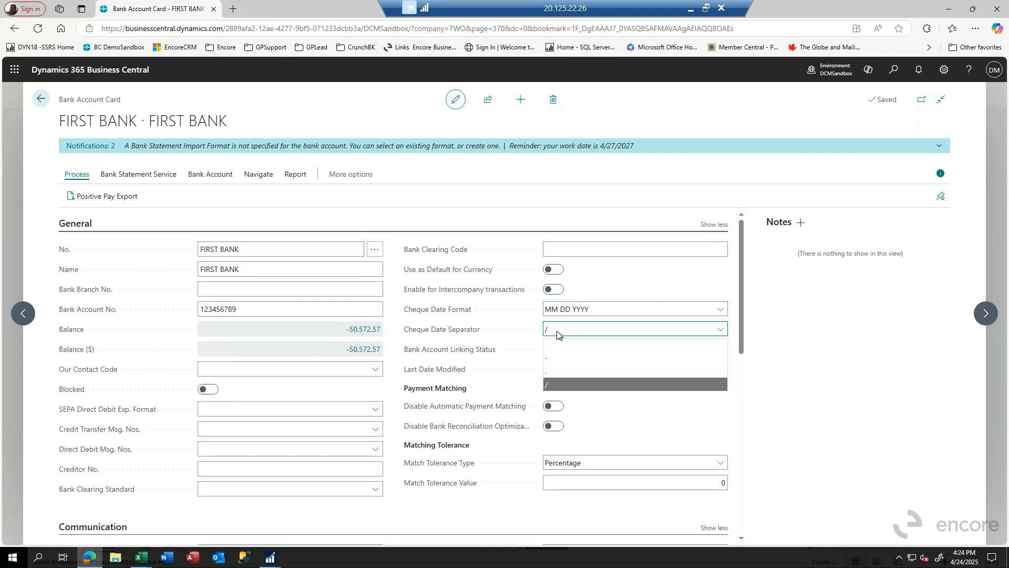
pyautogui.click(558, 331)
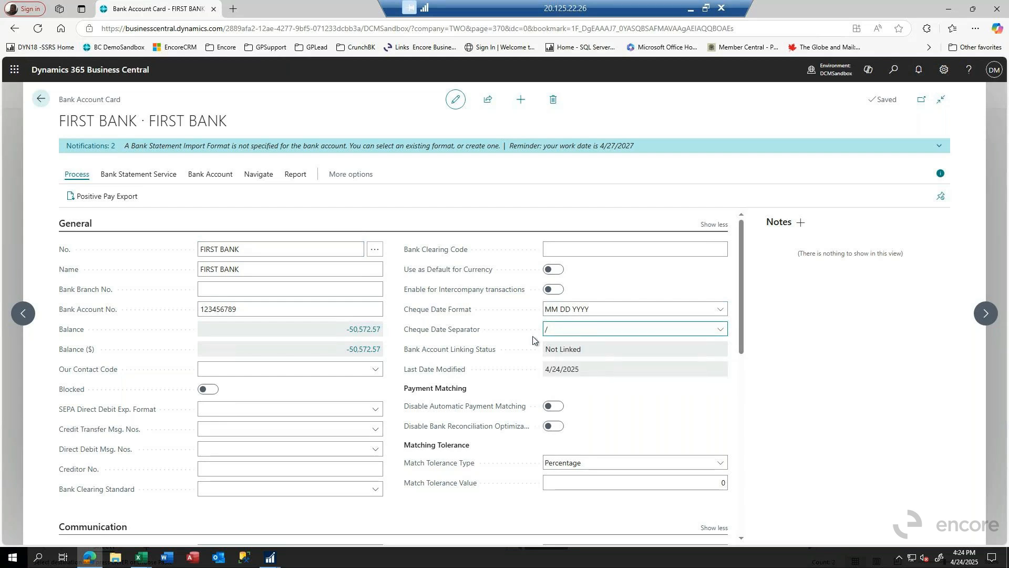
pyautogui.scroll(-3, 234, 357)
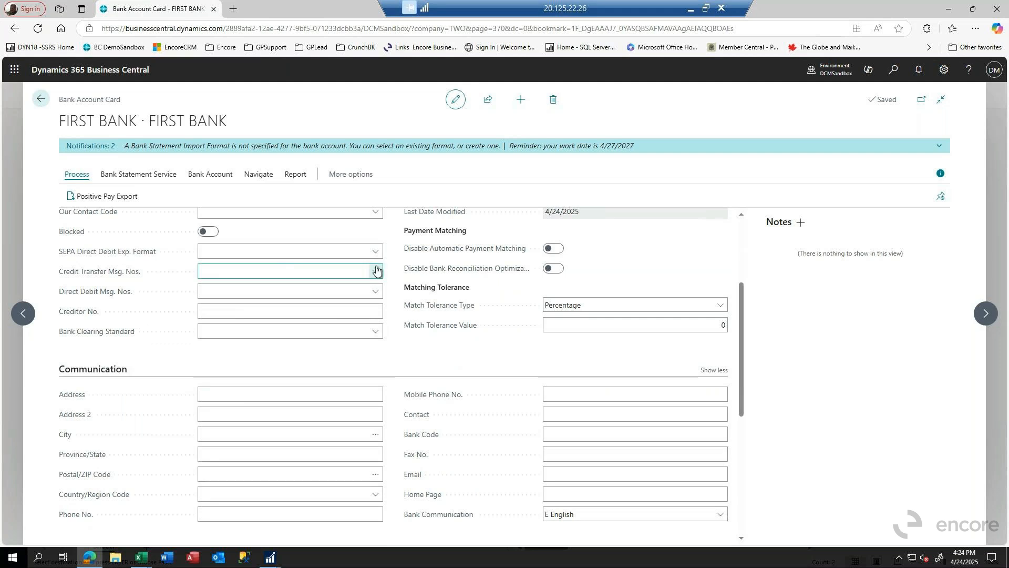
pyautogui.scroll(3, 377, 266)
pyautogui.click(226, 295)
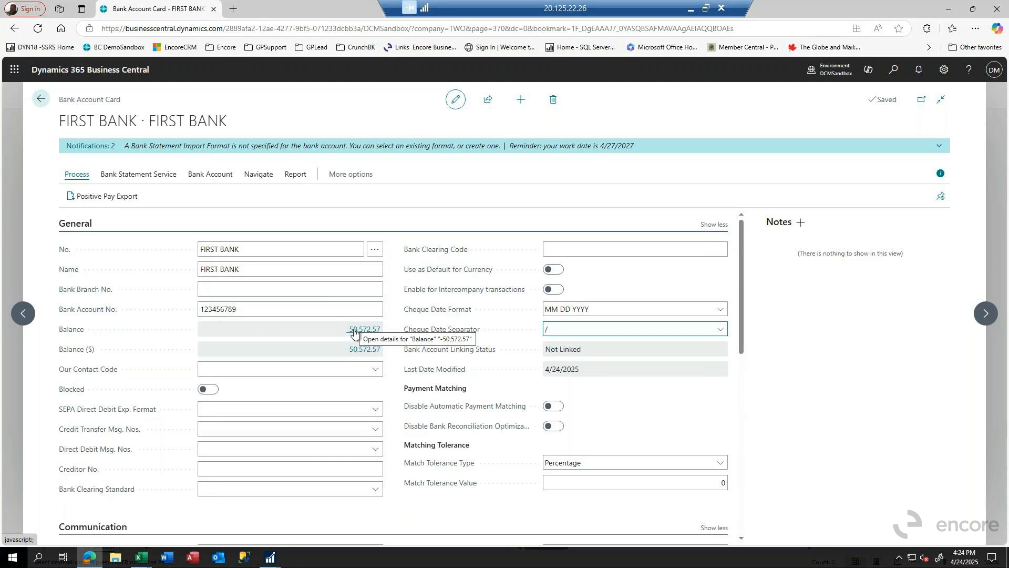
# Step: Review the Communication, Posting and Transfer sections and look through the available payment export formats
pyautogui.scroll(-2, 327, 347)
pyautogui.scroll(-4, 327, 346)
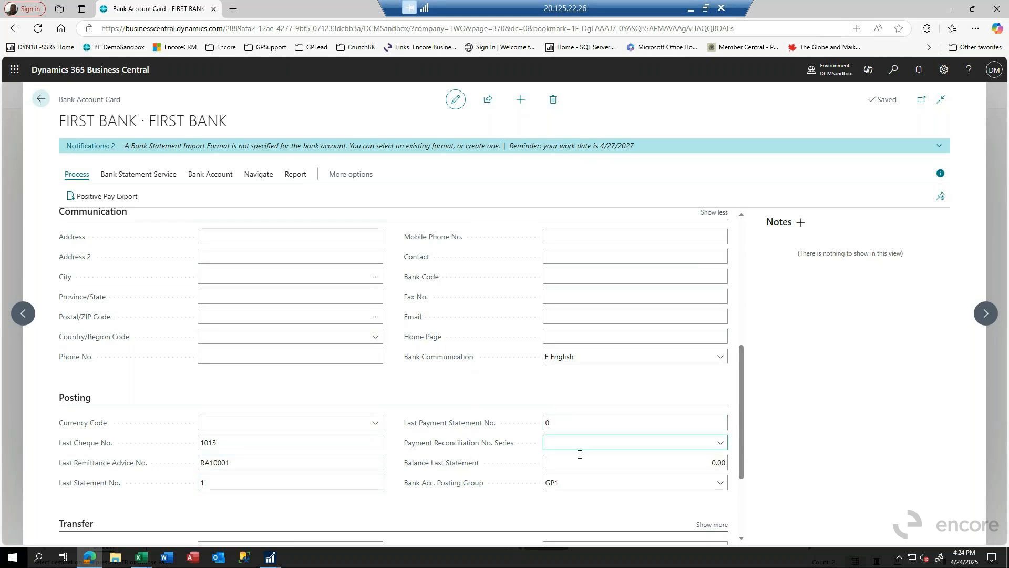
pyautogui.scroll(-3, 474, 478)
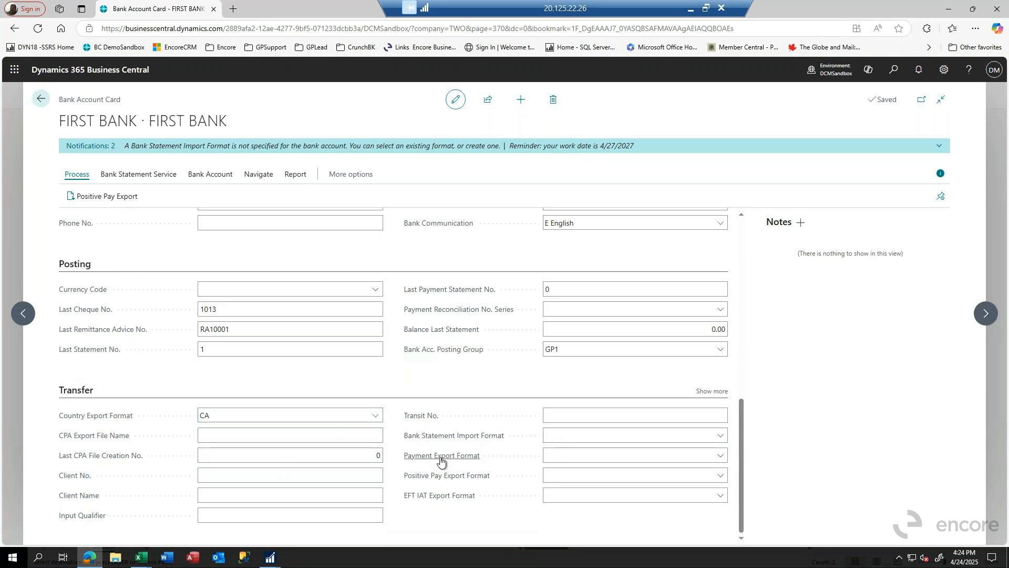
pyautogui.click(720, 457)
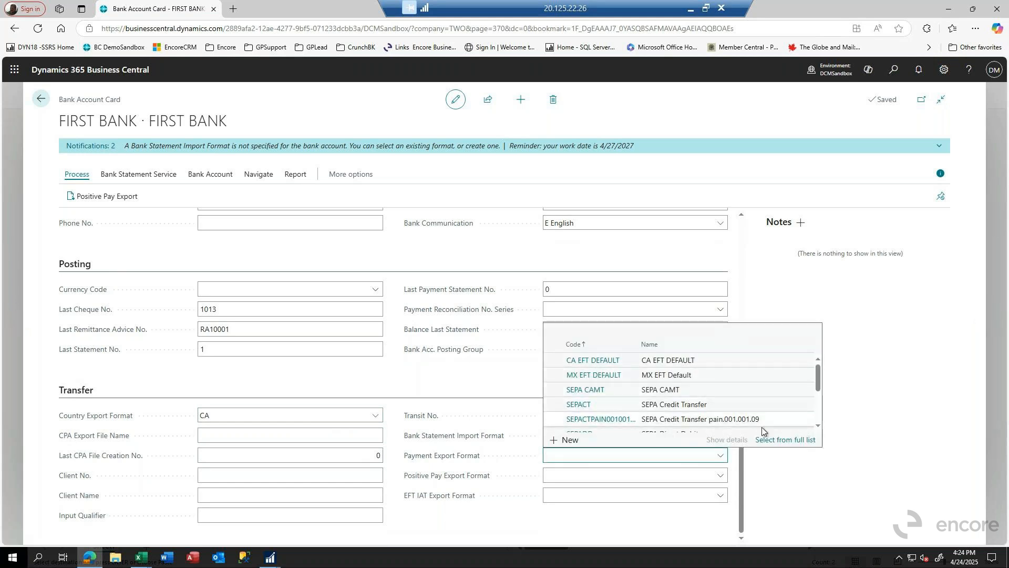
pyautogui.moveTo(818, 385); pyautogui.dragTo(822, 418)
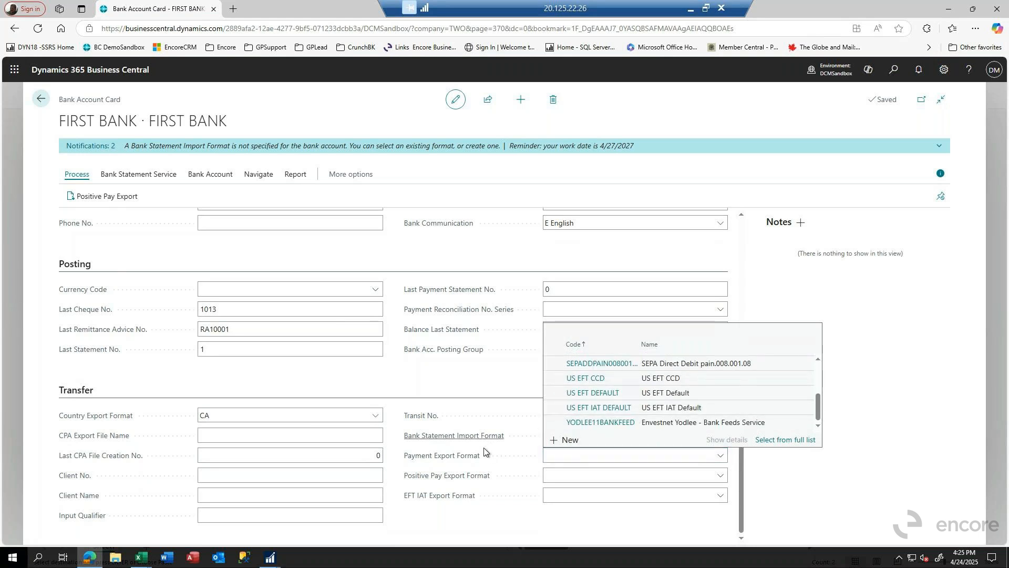
# Step: Check the available positive pay export formats and read the field help for Payment Export Format
pyautogui.click(549, 475)
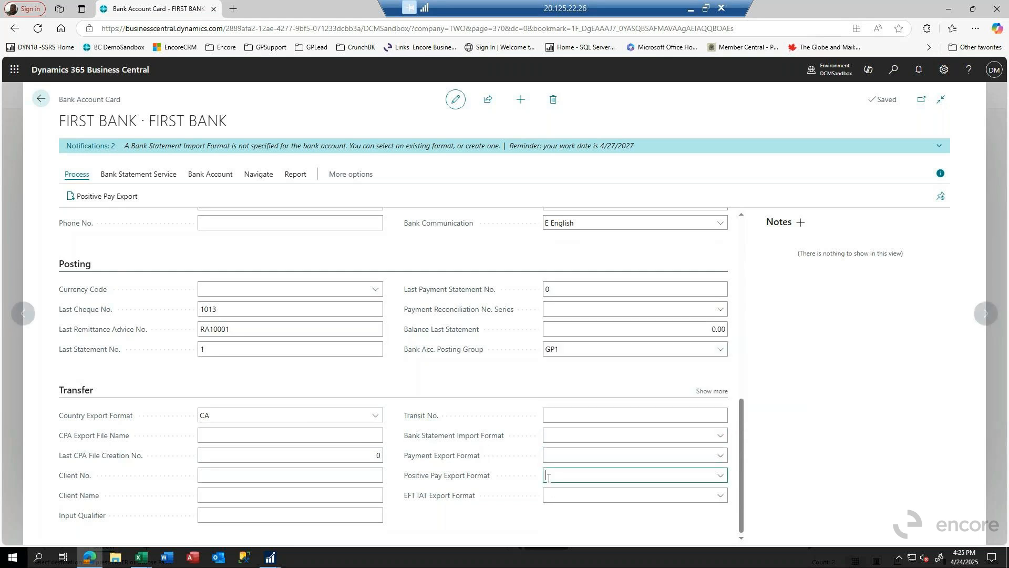
pyautogui.click(720, 476)
pyautogui.click(720, 476)
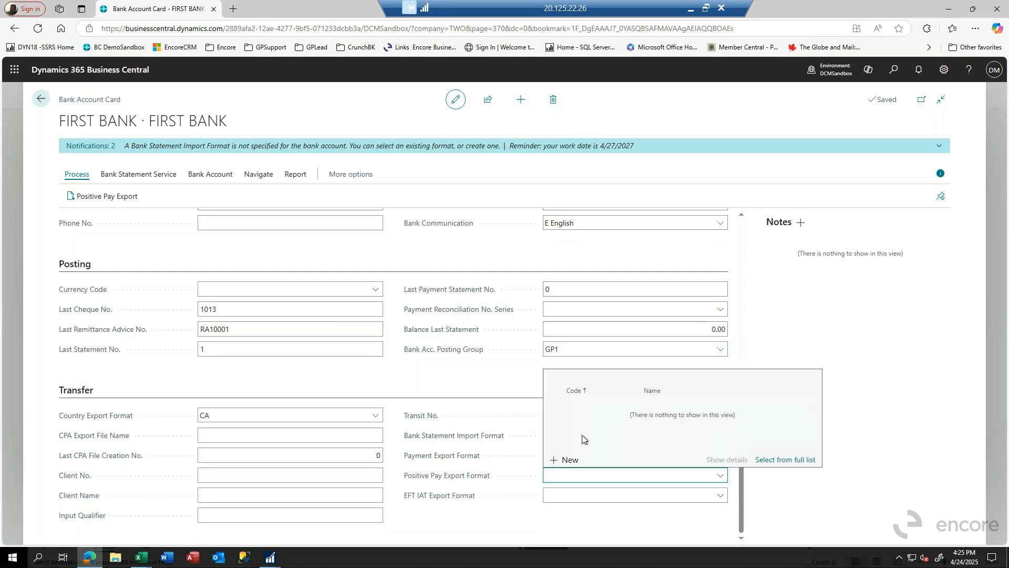
pyautogui.click(444, 456)
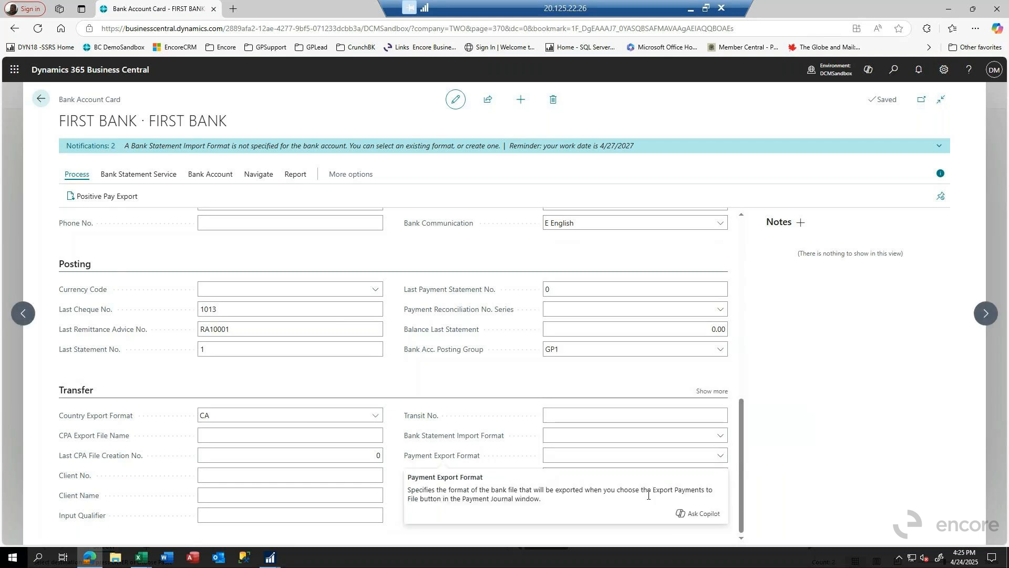
pyautogui.click(352, 386)
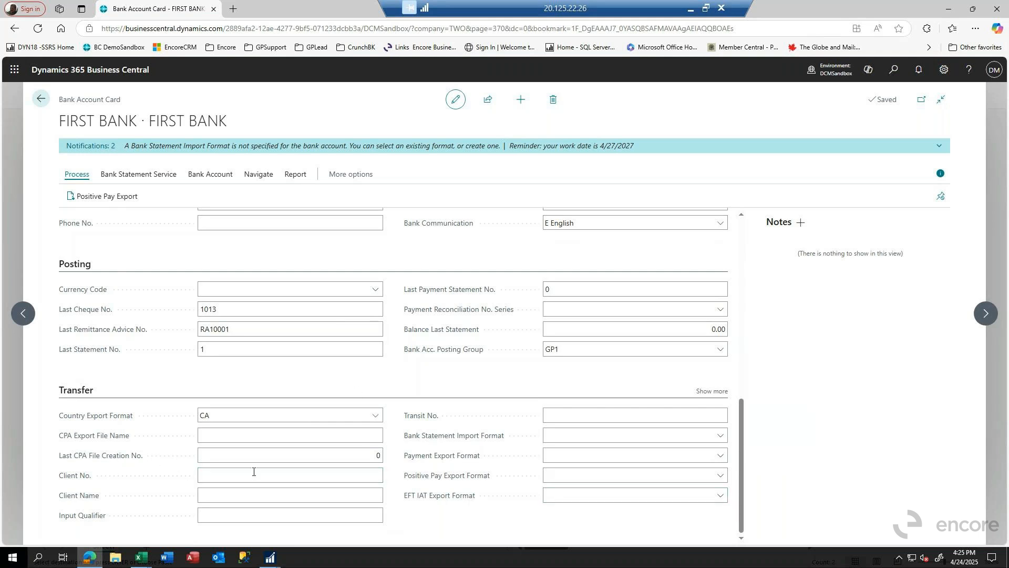
# Step: Show the related bank account actions, such as dimensions and statistics, and return to the card's General section
pyautogui.scroll(1, 245, 465)
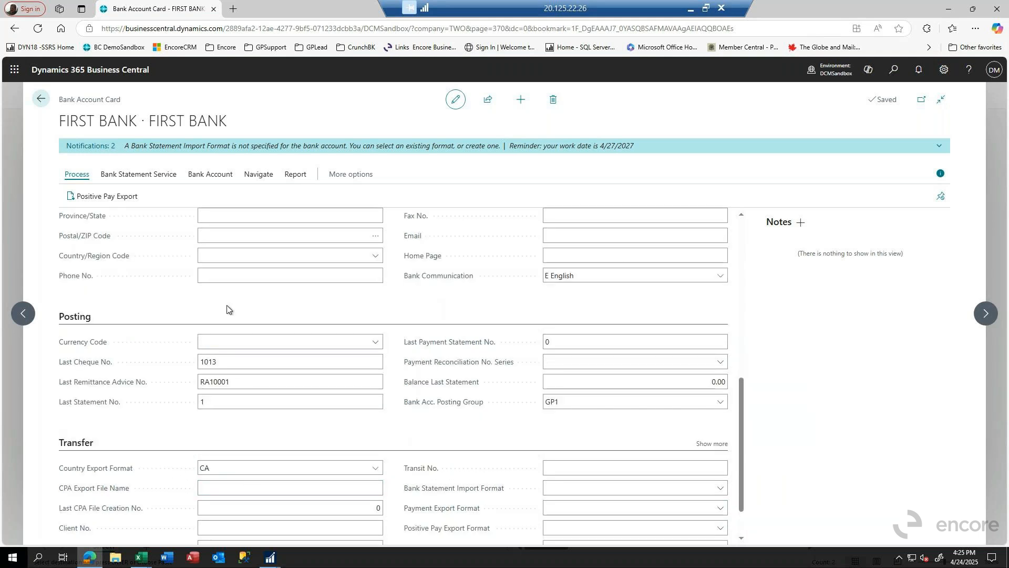
pyautogui.click(208, 175)
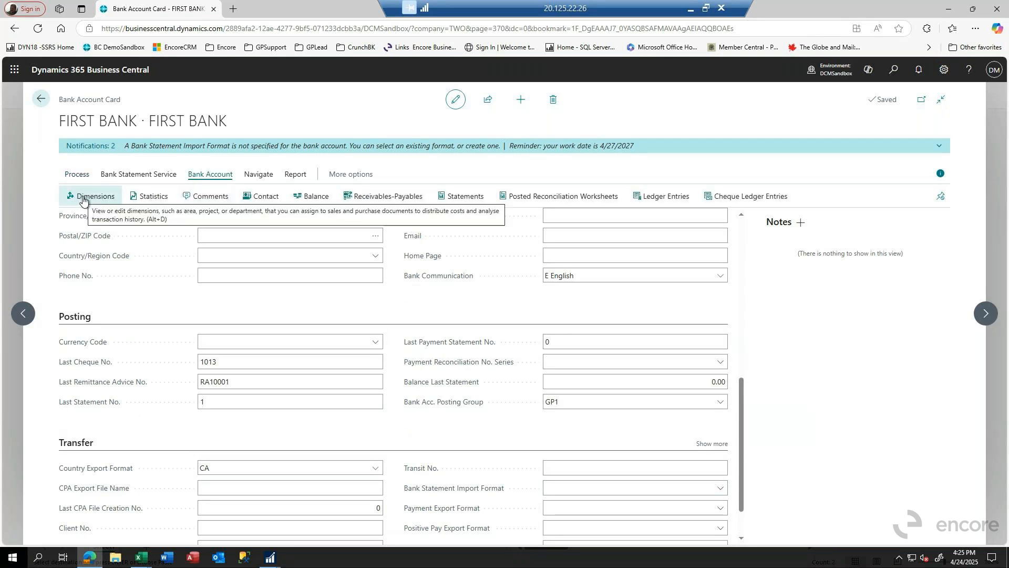
pyautogui.scroll(10, 284, 282)
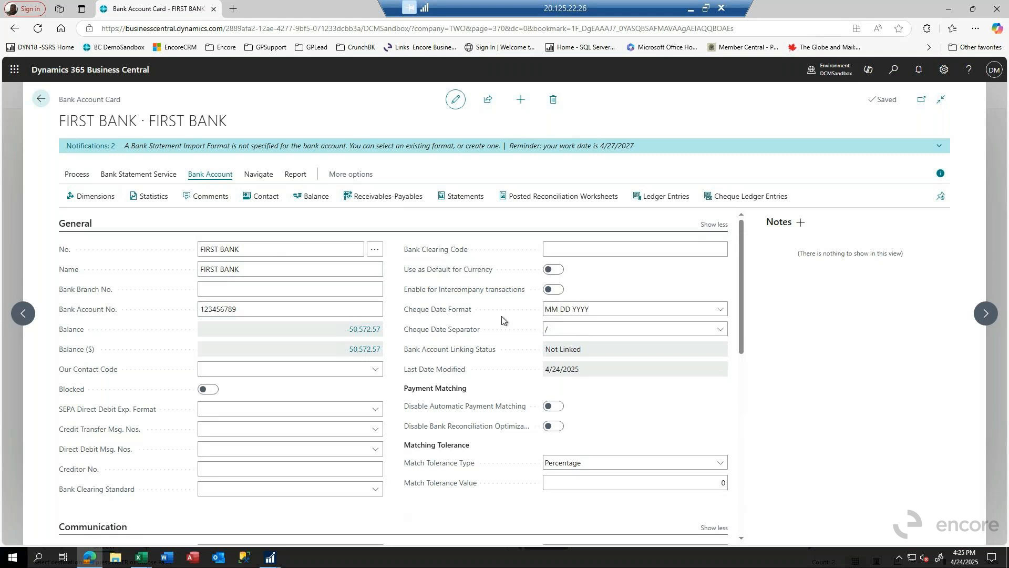
# Step: View the details of the bank account posting group GP1 to check its G/L account, and return to the card
pyautogui.scroll(-4, 504, 319)
pyautogui.scroll(-2, 504, 319)
pyautogui.scroll(-2, 503, 323)
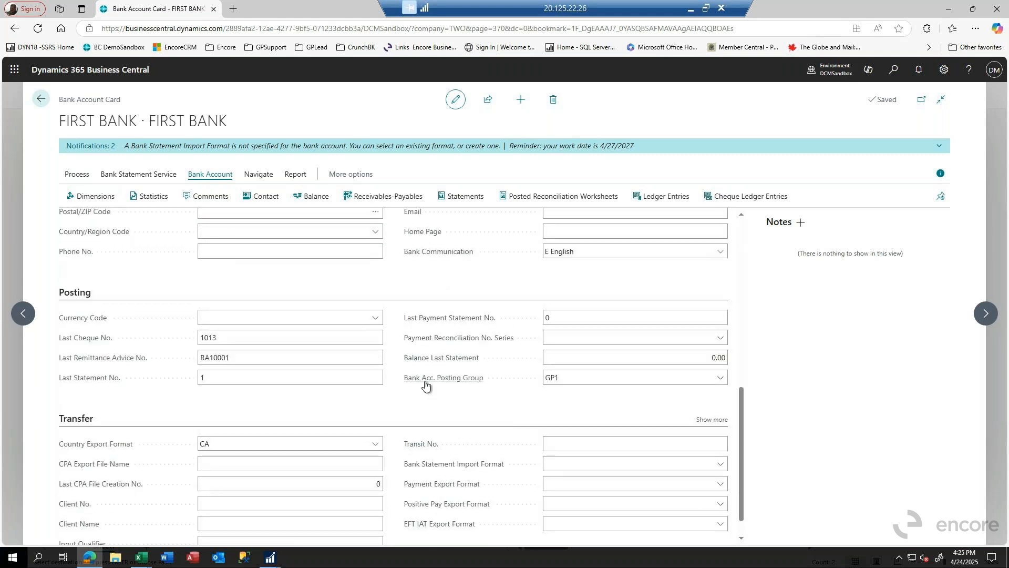
pyautogui.moveTo(446, 381)
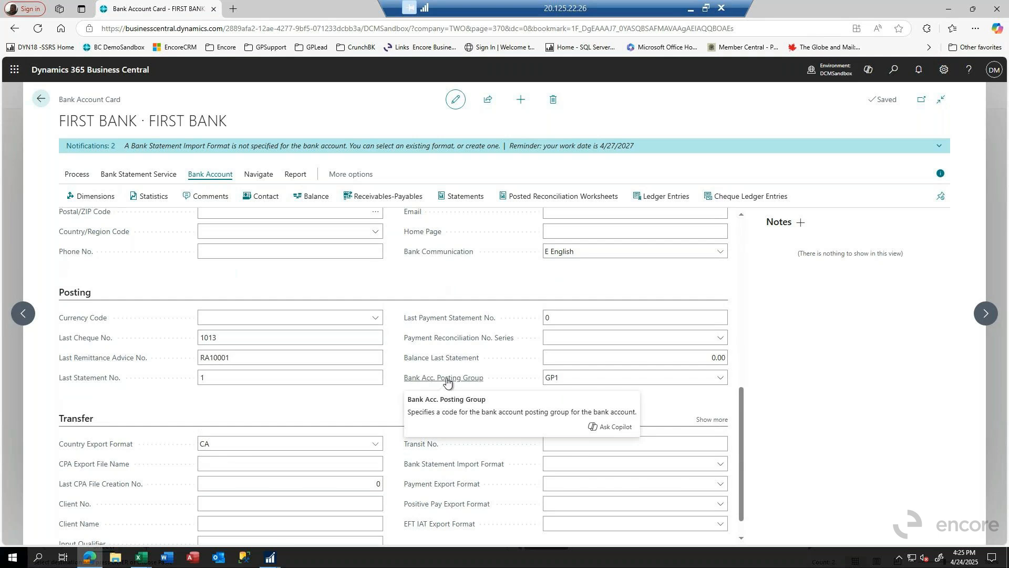
pyautogui.click(649, 383)
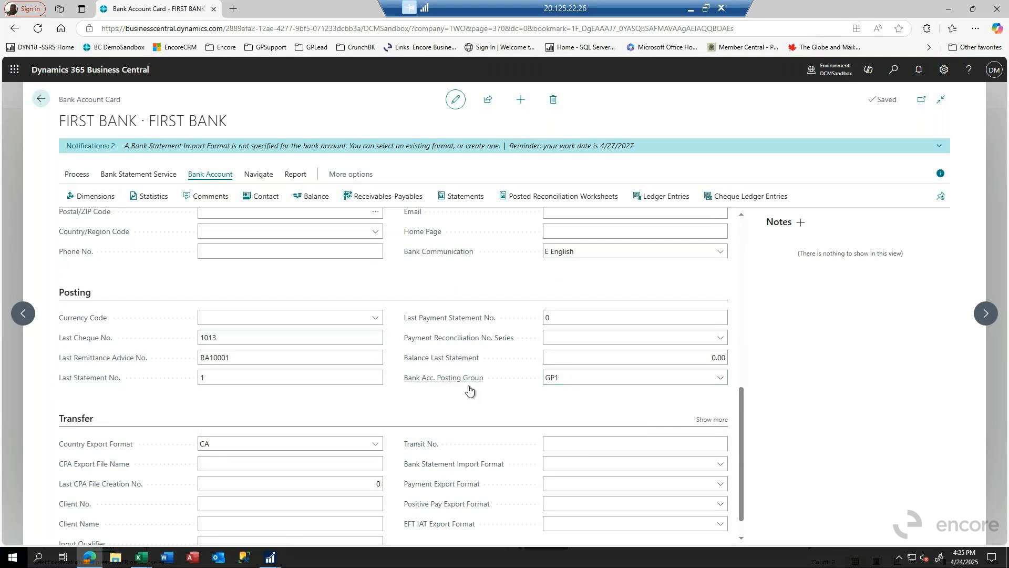
pyautogui.doubleClick(567, 378)
pyautogui.click(720, 378)
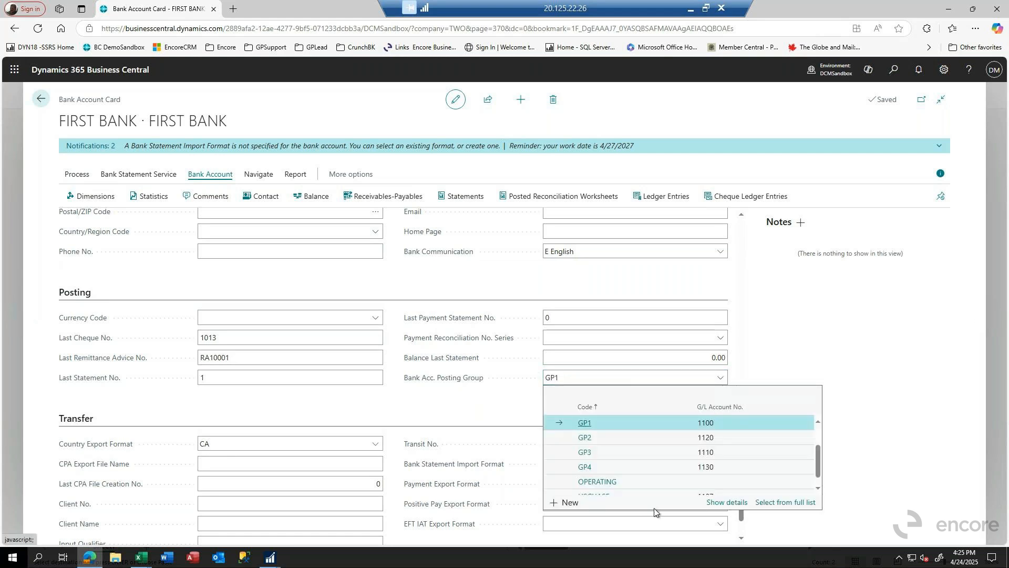
pyautogui.click(727, 502)
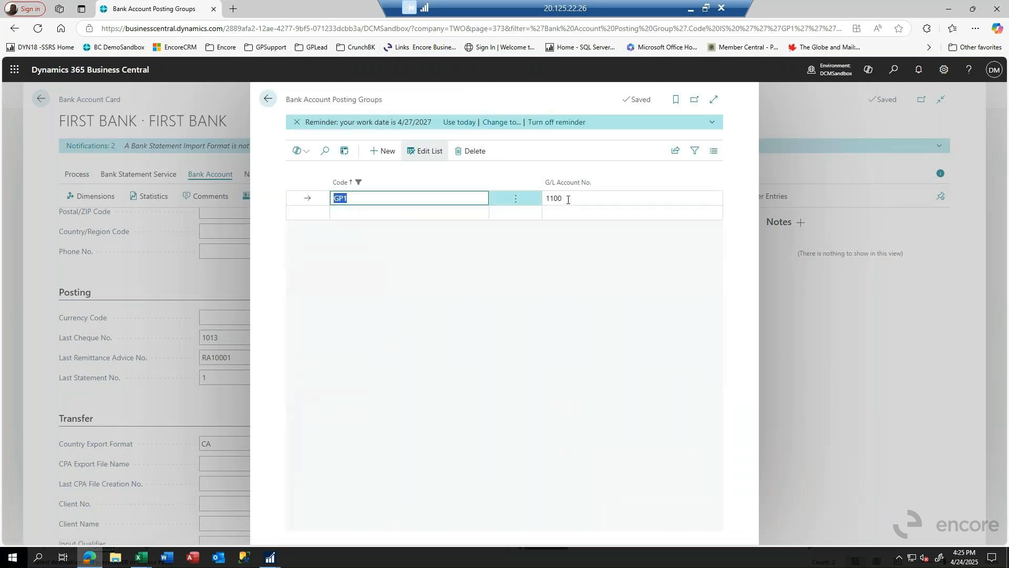
pyautogui.click(268, 99)
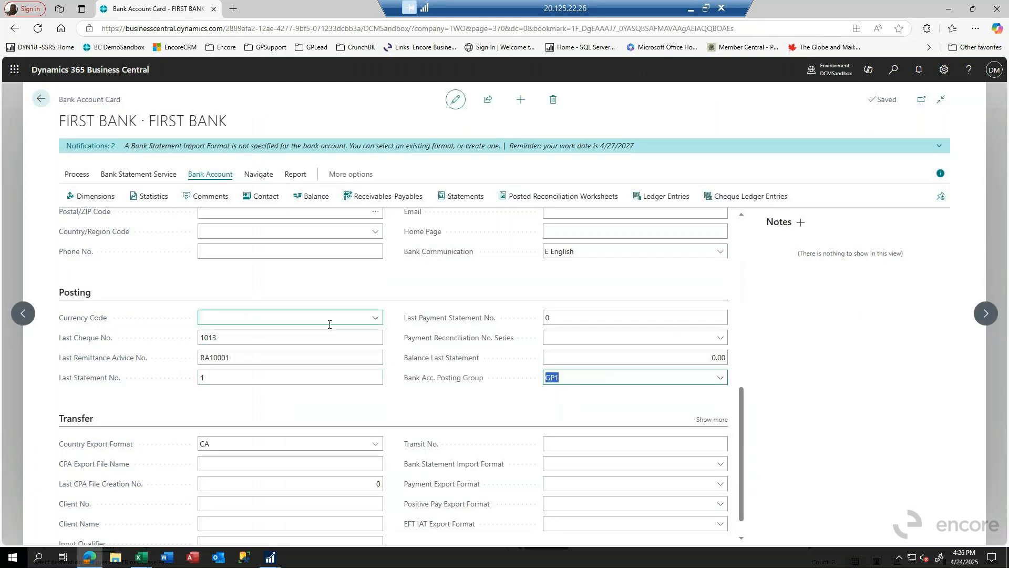
# Step: Review the FIRST BANK ledger entries with their related G/L entries, and return to the bank account card
pyautogui.scroll(-1, 273, 294)
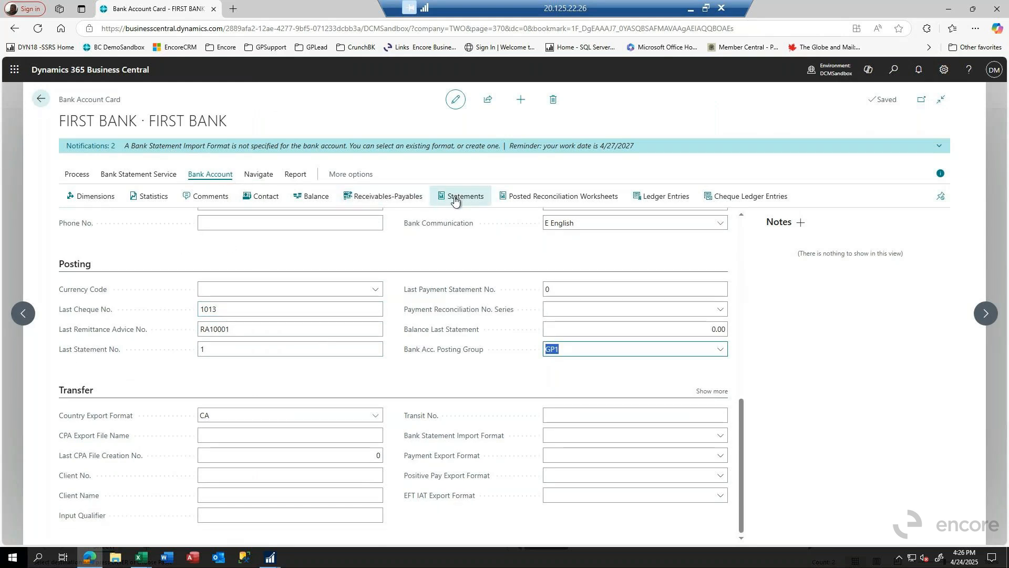
pyautogui.click(649, 202)
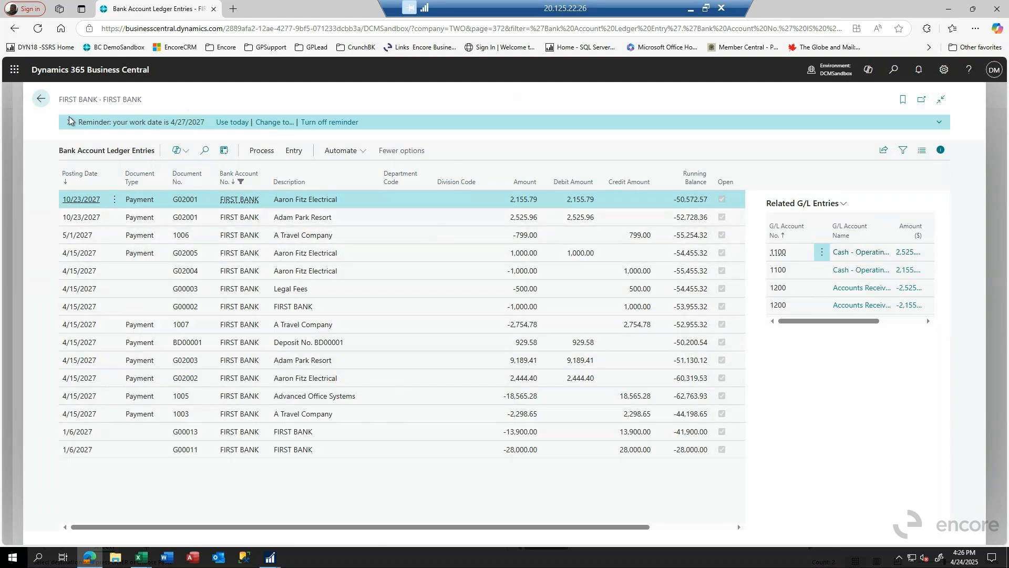
pyautogui.click(40, 99)
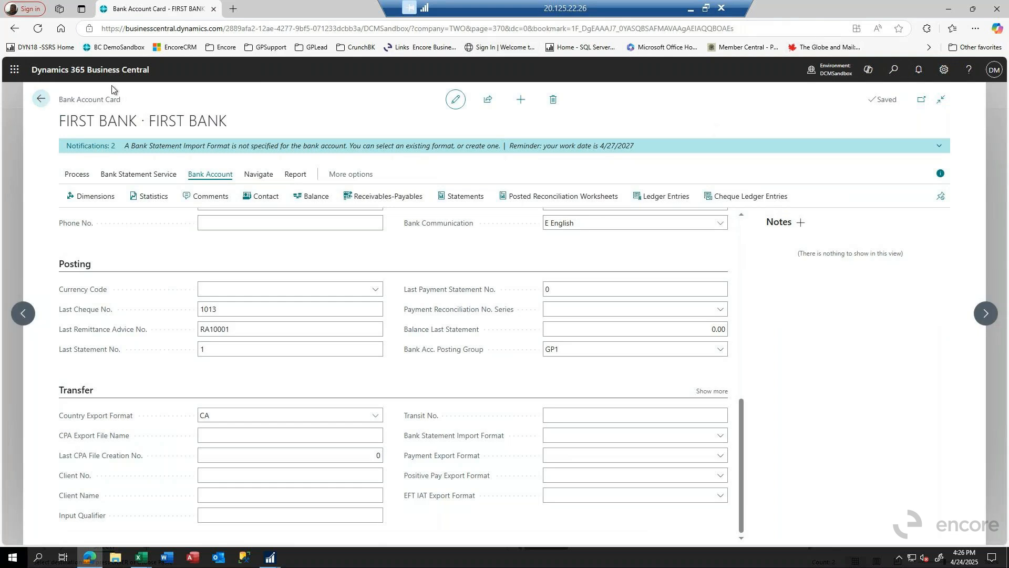
# Step: Return to the bank accounts list and look through the bank statement service actions and the Finance pages
pyautogui.click(41, 100)
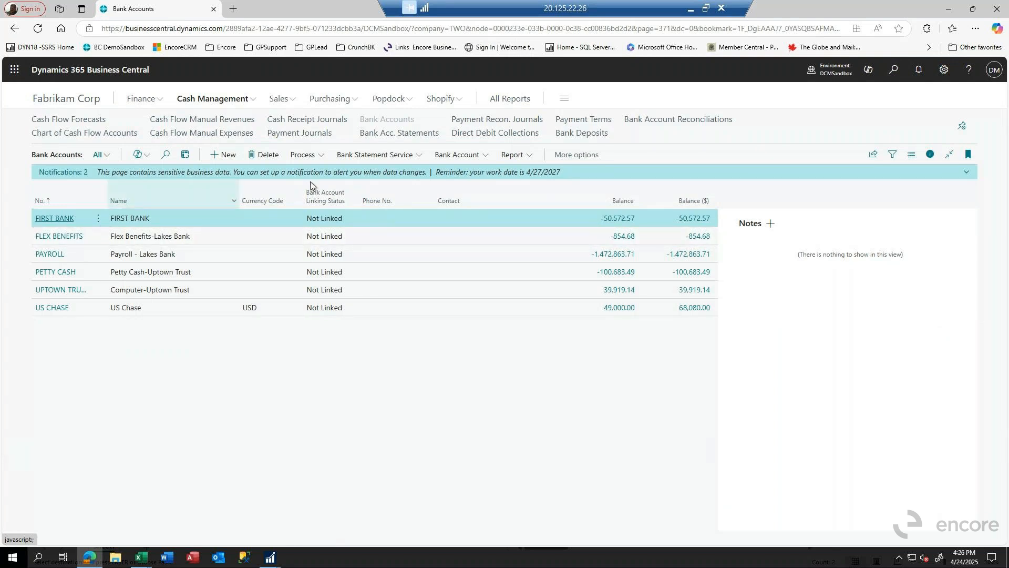
pyautogui.click(381, 155)
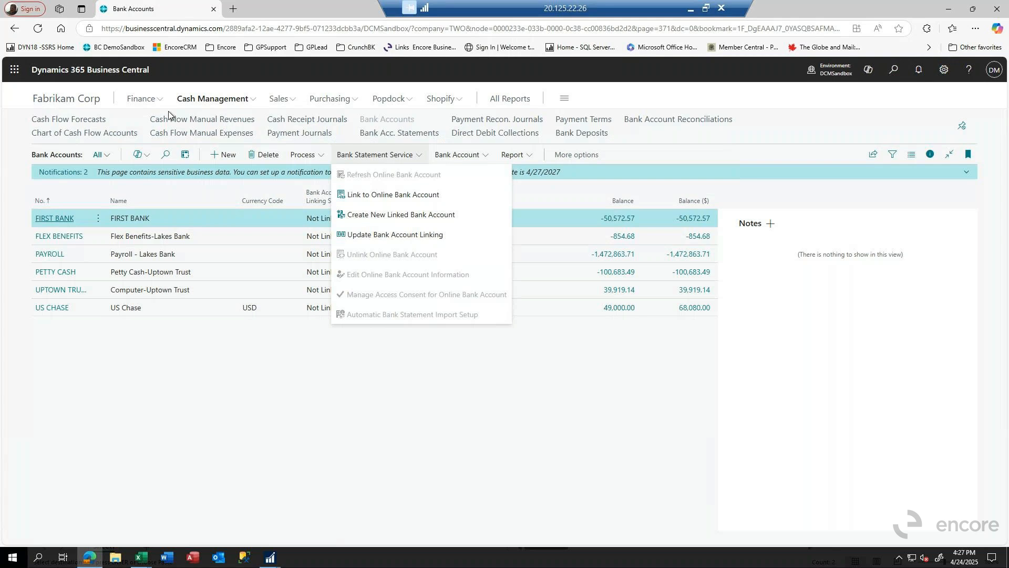
pyautogui.click(139, 98)
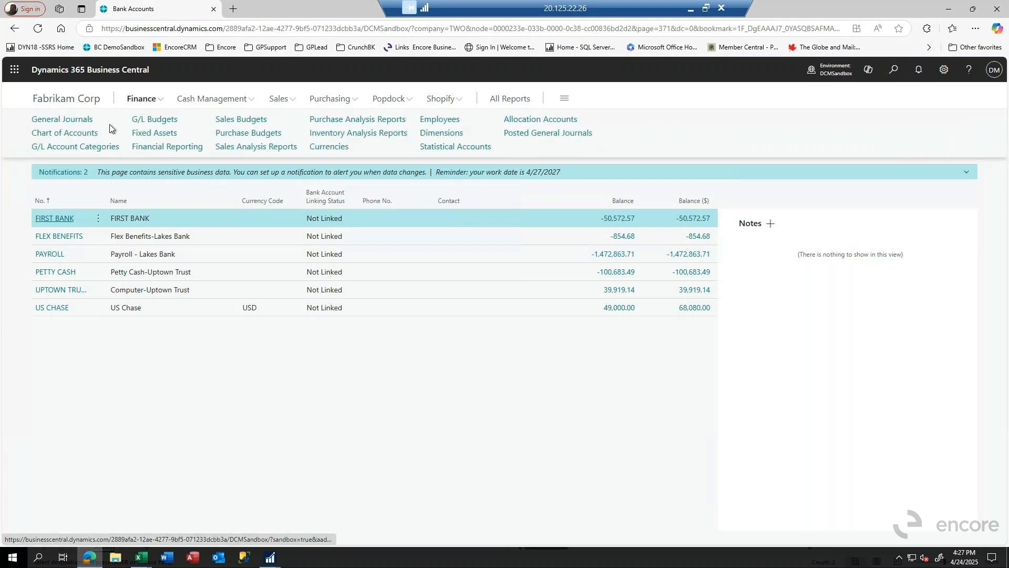
# Step: Switch to Dynamics GP and start a bank transaction of type Check dated 4/12/2027 for chequebook UPTOWN TRUST
pyautogui.moveTo(270, 560)
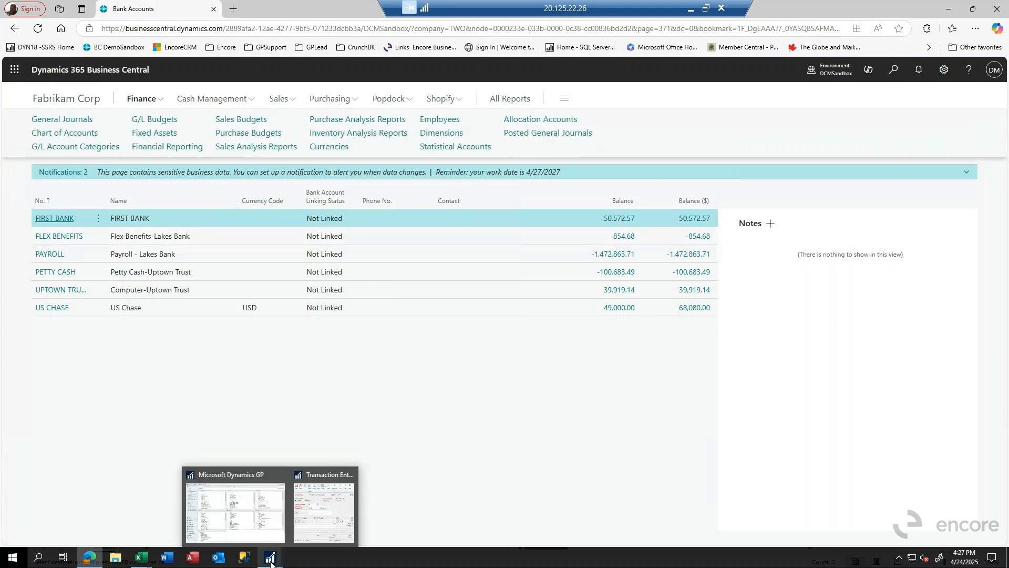
pyautogui.click(245, 529)
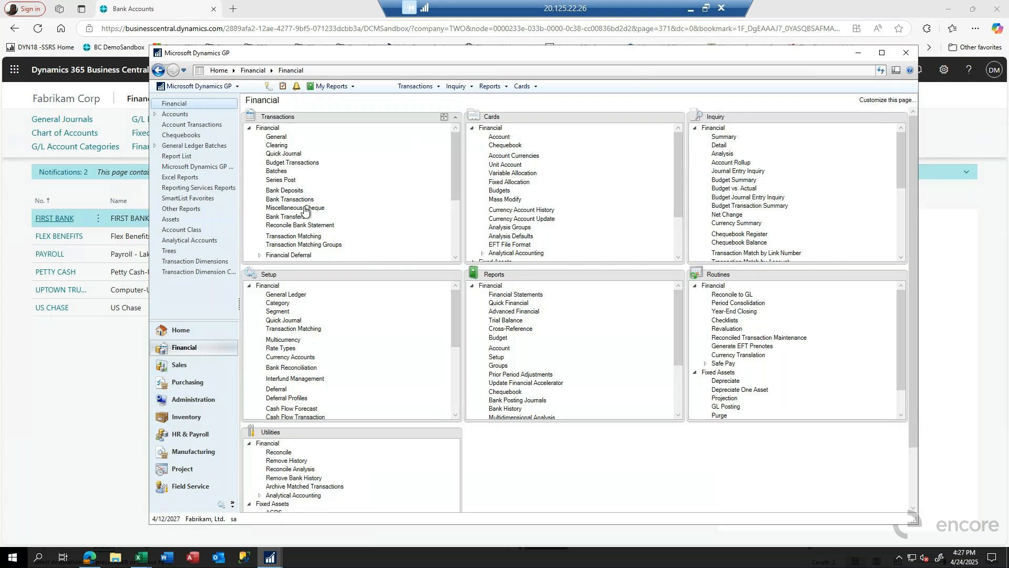
pyautogui.click(289, 199)
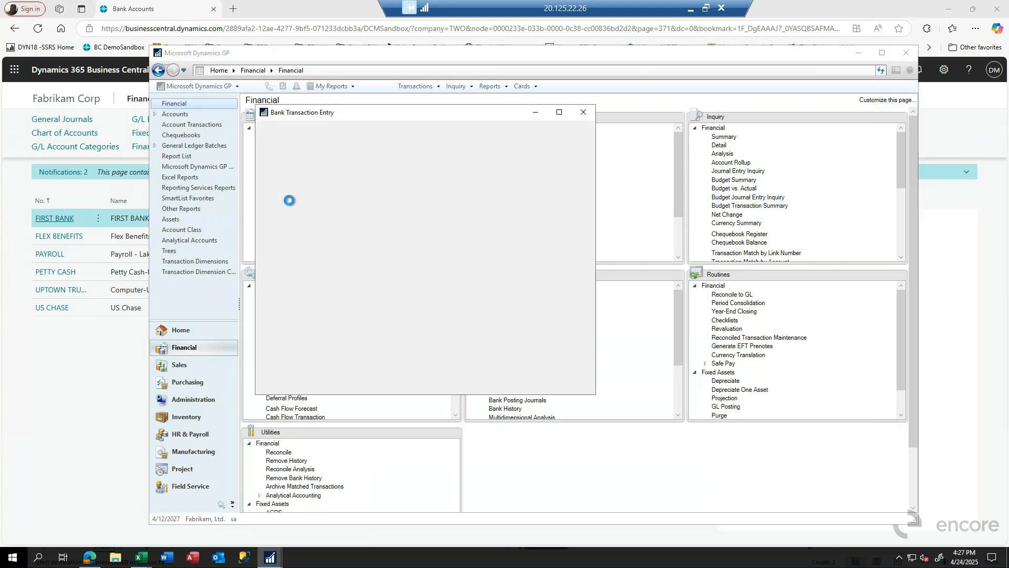
pyautogui.press('Tab')
pyautogui.press('Tab')
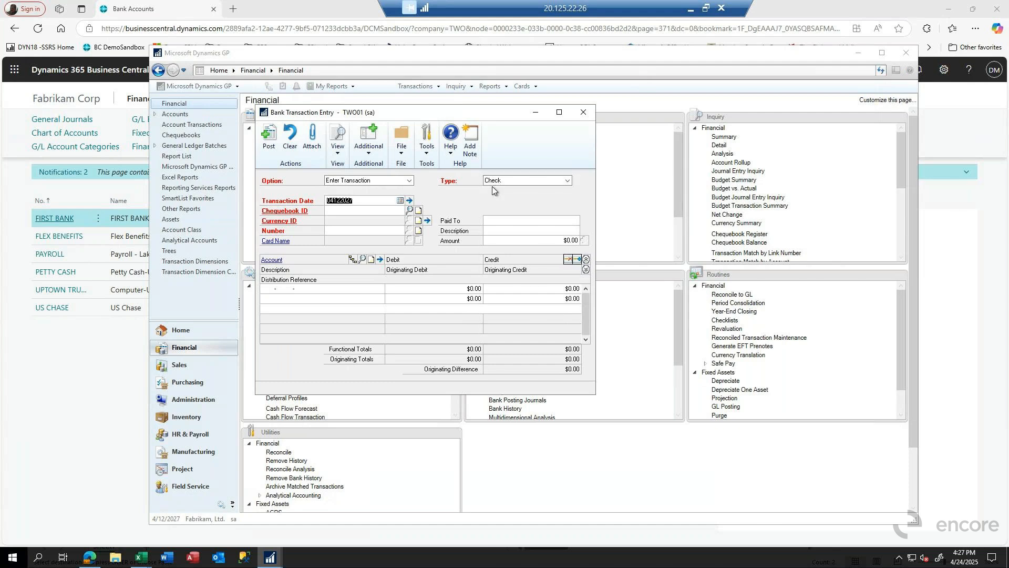
pyautogui.press('Tab')
pyautogui.click(410, 211)
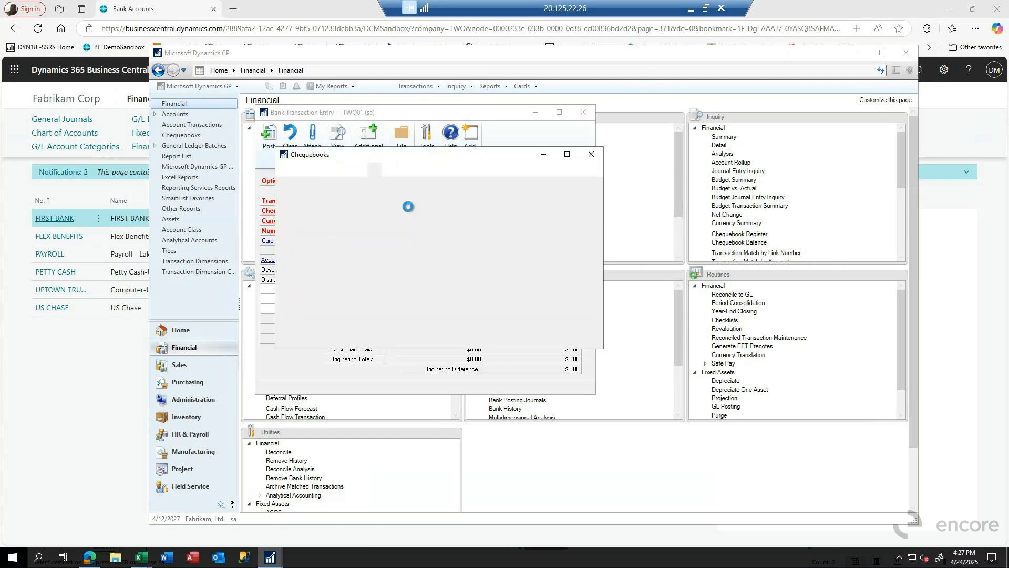
pyautogui.doubleClick(301, 303)
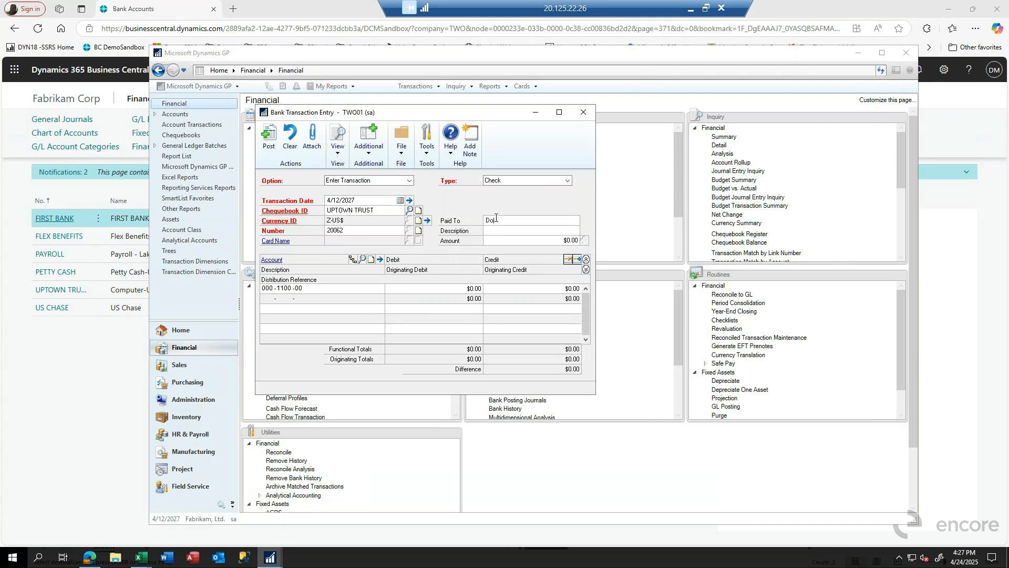
# Step: Enter the payee's name and a cheque amount of $100.00 in the bank transaction
pyautogui.click(495, 244)
pyautogui.write('1.40')
pyautogui.press('BackSpace')
pyautogui.press('Tab')
pyautogui.press('Tab')
pyautogui.press('Tab')
pyautogui.press('Tab')
pyautogui.press('Tab')
pyautogui.press('Tab')
# Step: Find the travel accounts by description and distribute a $100.00 debit to account 100-6520-00, Travel - Administration
pyautogui.click(363, 260)
pyautogui.click(398, 245)
pyautogui.click(379, 223)
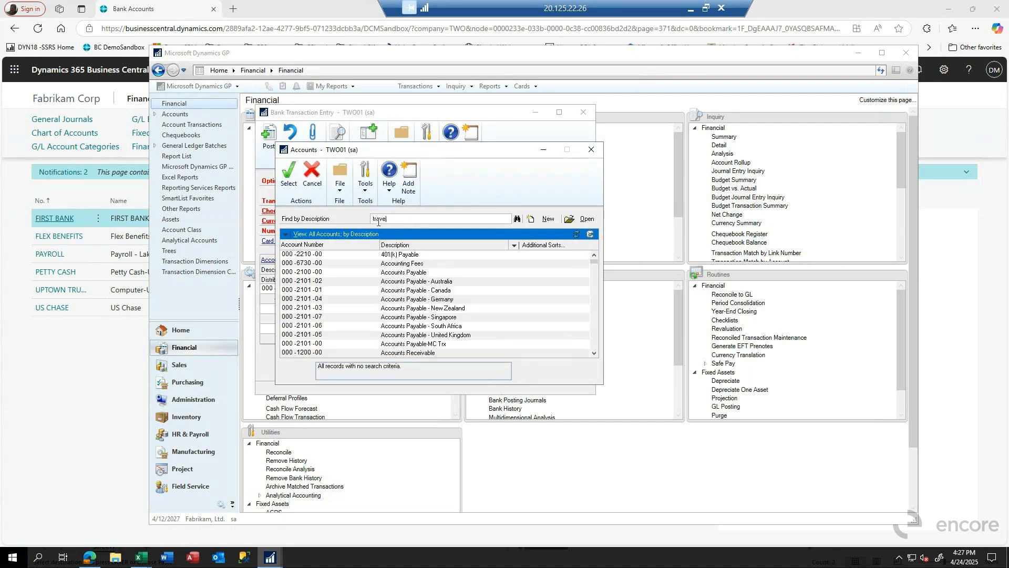
pyautogui.press('Tab')
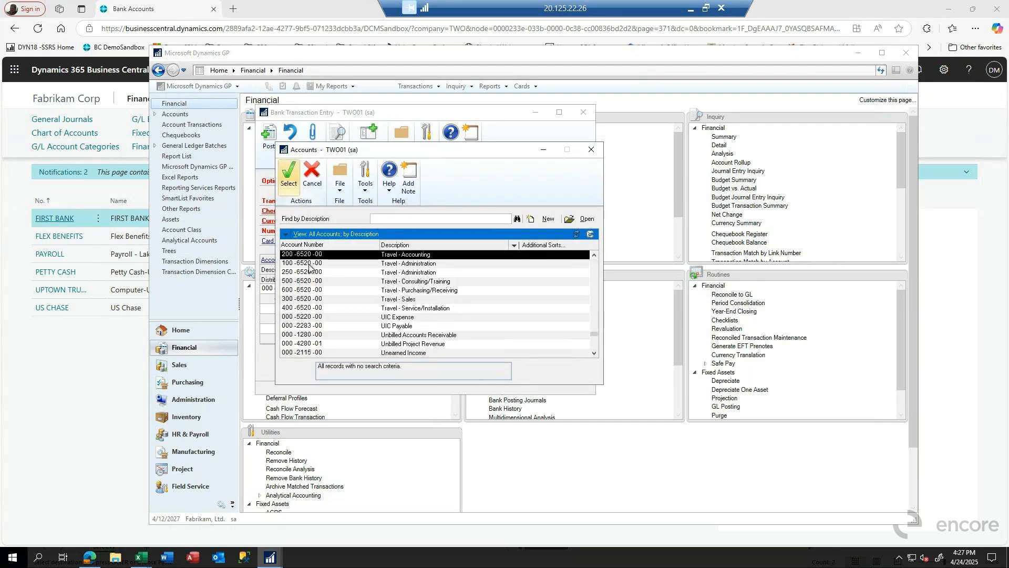
pyautogui.click(299, 264)
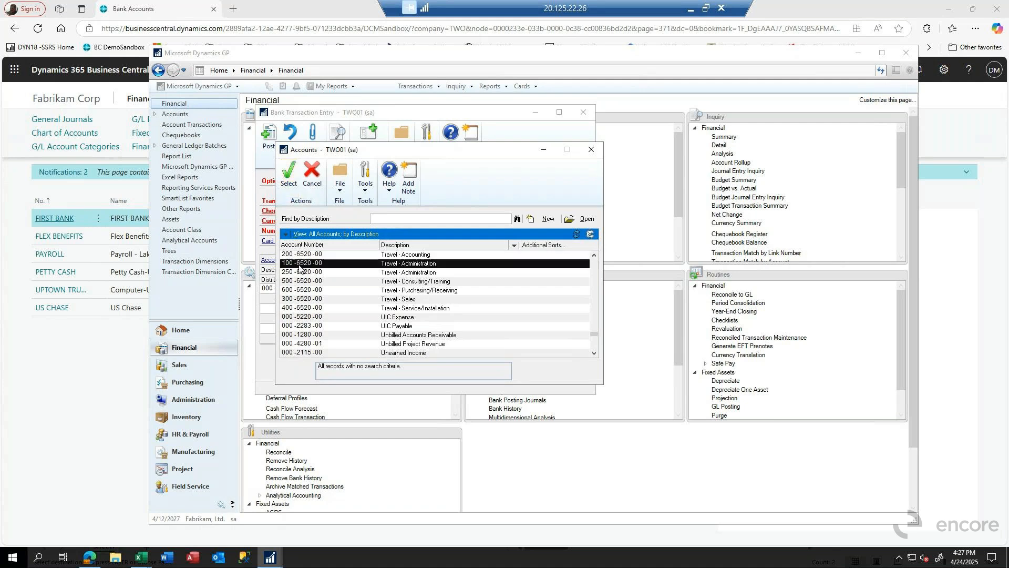
pyautogui.doubleClick(300, 266)
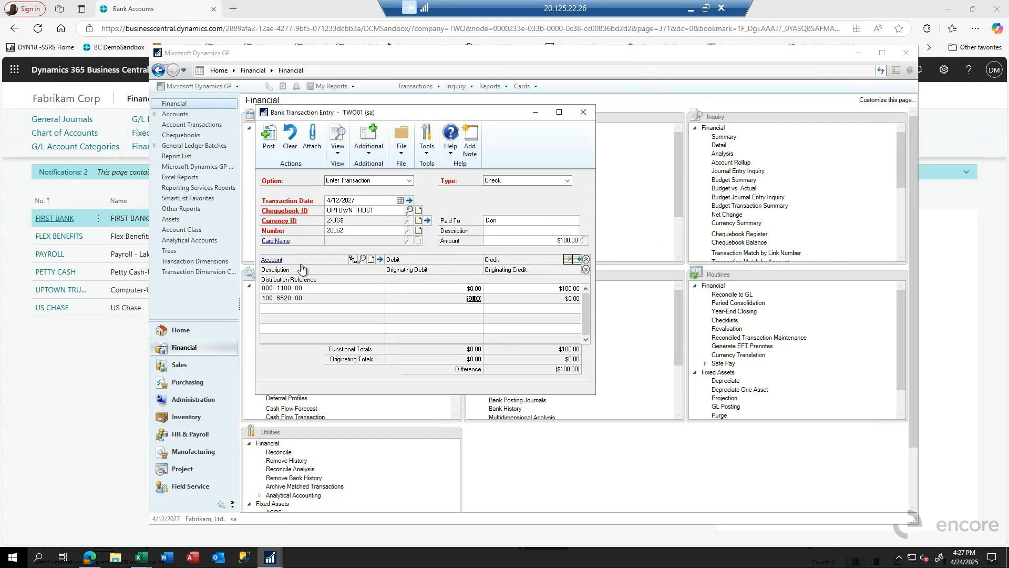
pyautogui.write('100')
pyautogui.press('Tab')
# Step: Post the bank transaction and close its entry window, cancelling the posting journal report
pyautogui.click(268, 138)
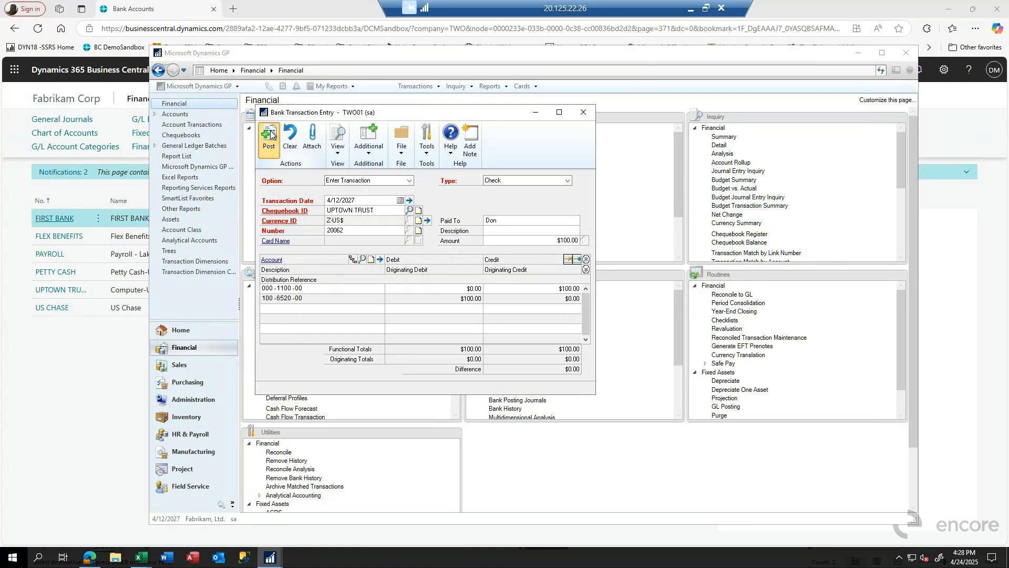
pyautogui.click(583, 112)
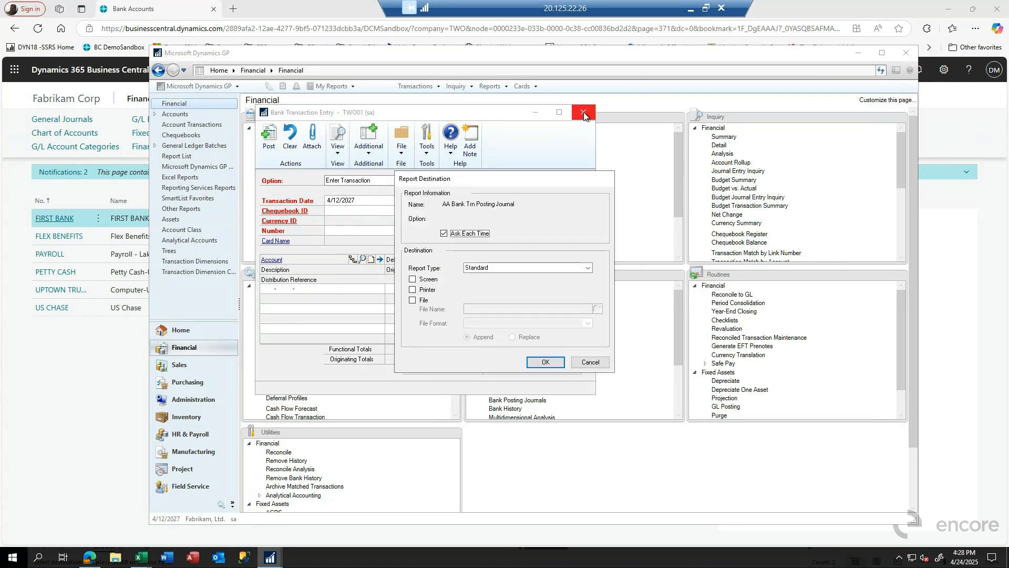
pyautogui.click(589, 364)
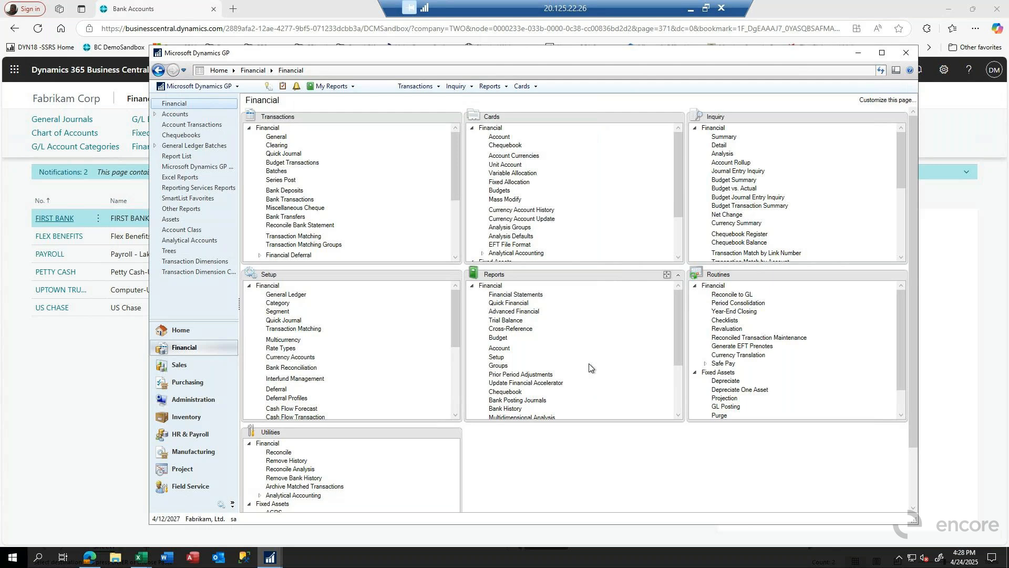
# Step: Switch back to Business Central and open the TEST batch of the general journals
pyautogui.click(100, 476)
pyautogui.click(145, 101)
pyautogui.click(73, 120)
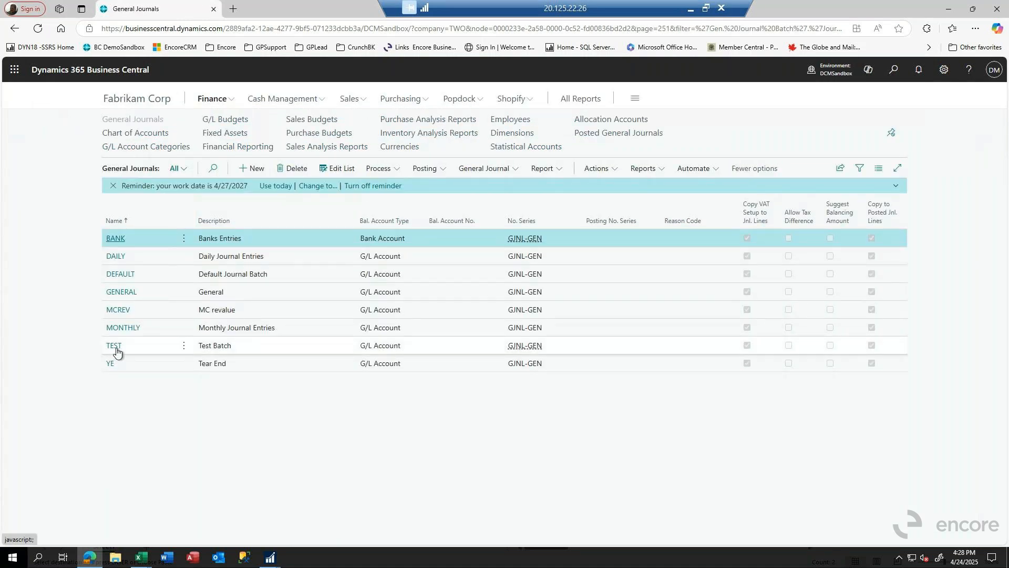
pyautogui.click(116, 352)
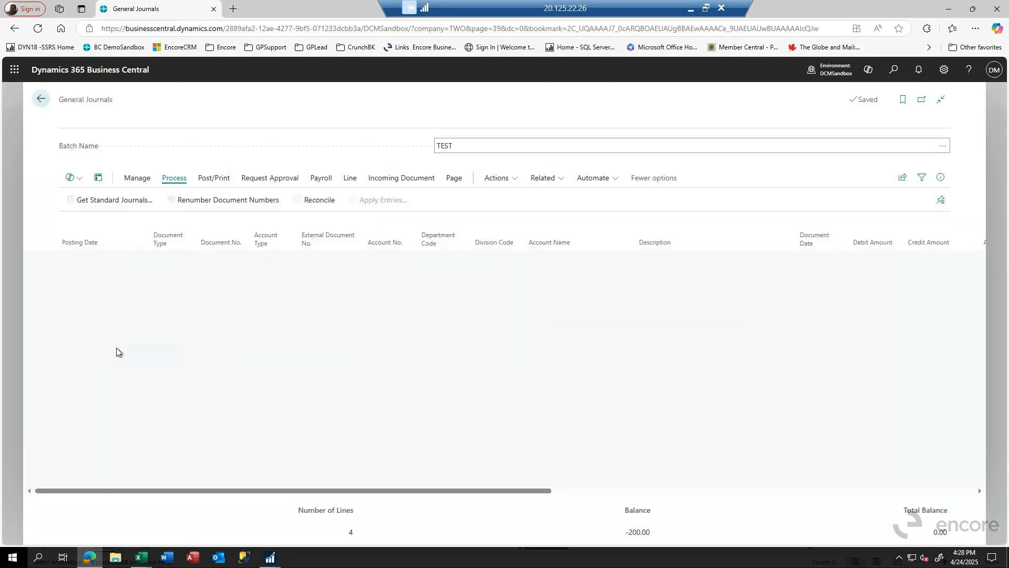
# Step: Add a new journal line dated 4/30/2027 with document number G00018
pyautogui.click(73, 331)
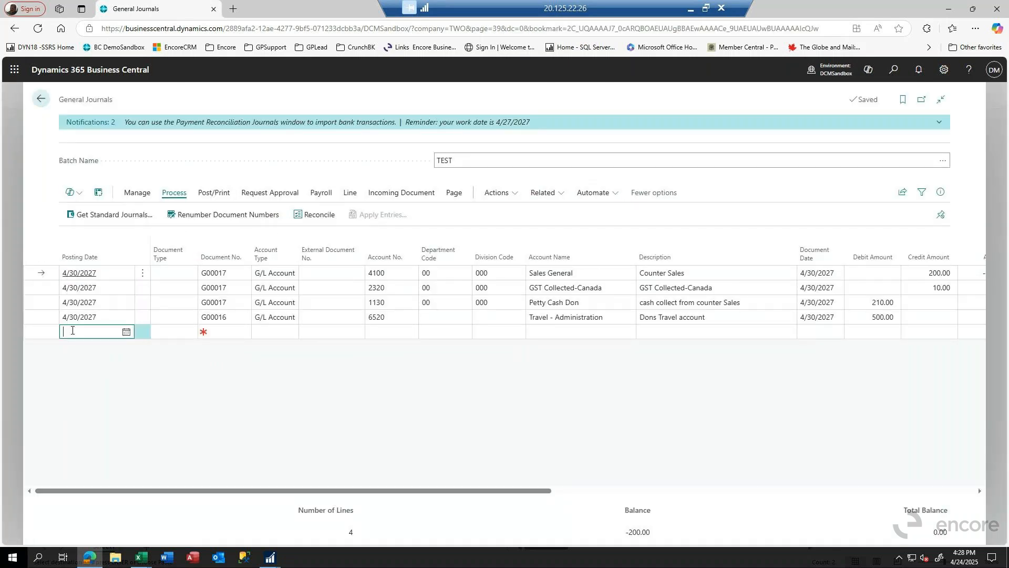
pyautogui.press('Tab')
pyautogui.press('Tab')
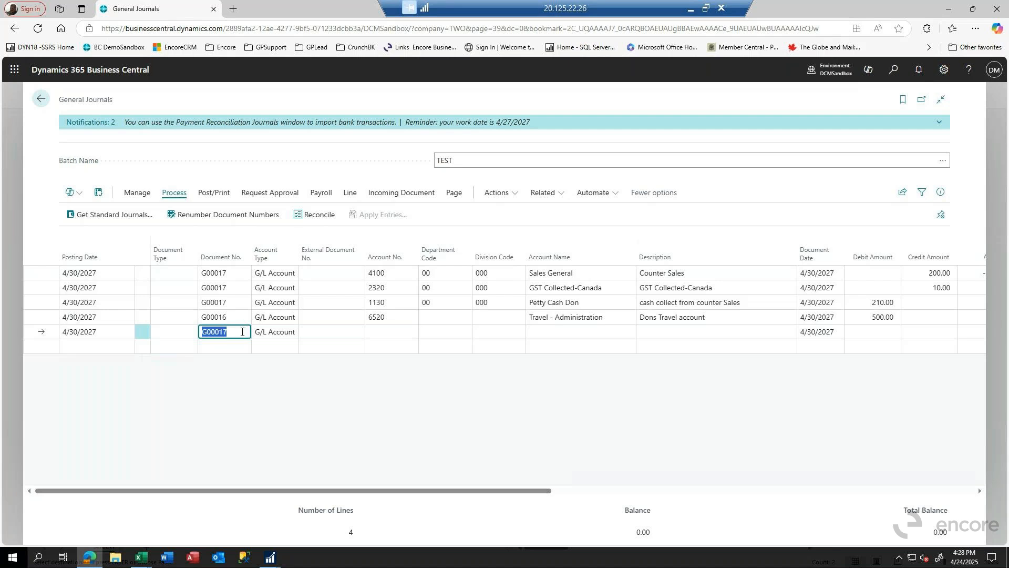
pyautogui.press('Delete')
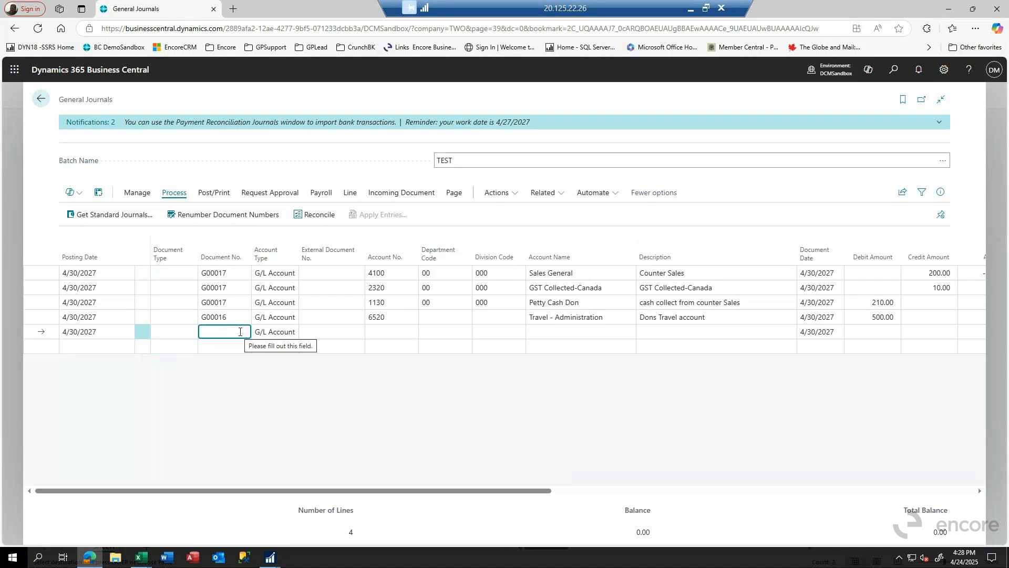
pyautogui.write('G00018')
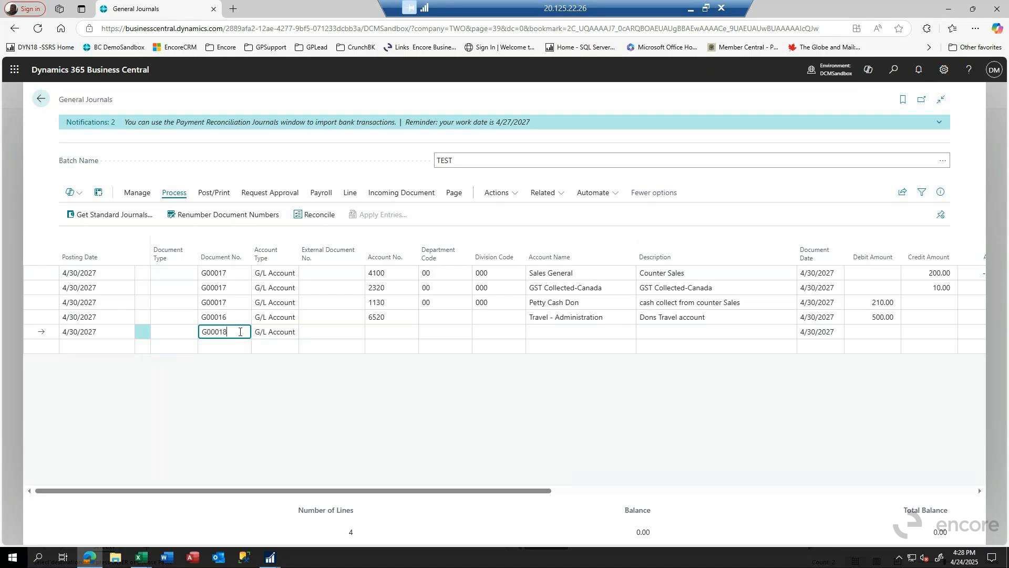
pyautogui.press('Tab')
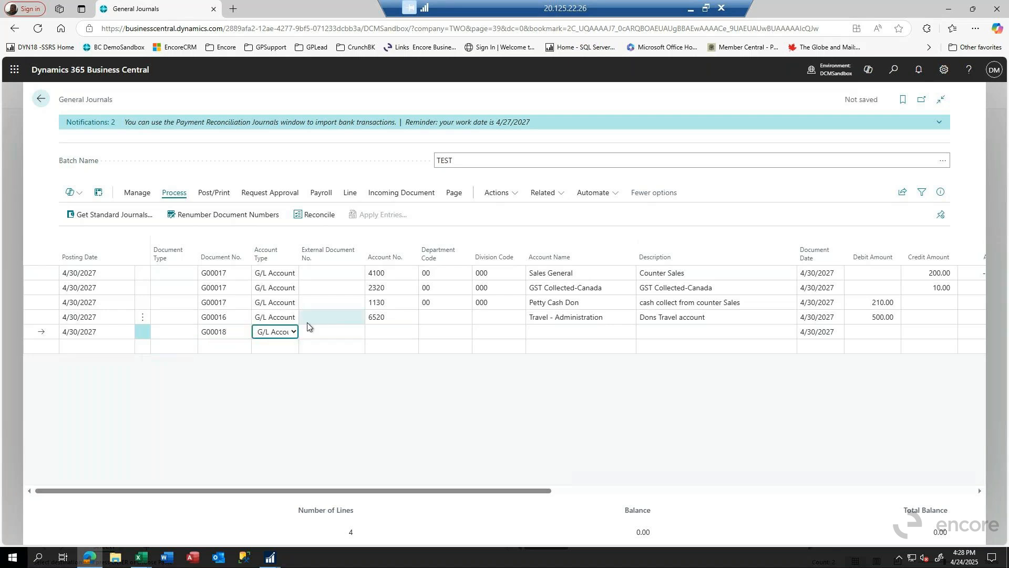
# Step: Set the new line's account type to Bank Account and its external document number to 1234CHK
pyautogui.click(293, 332)
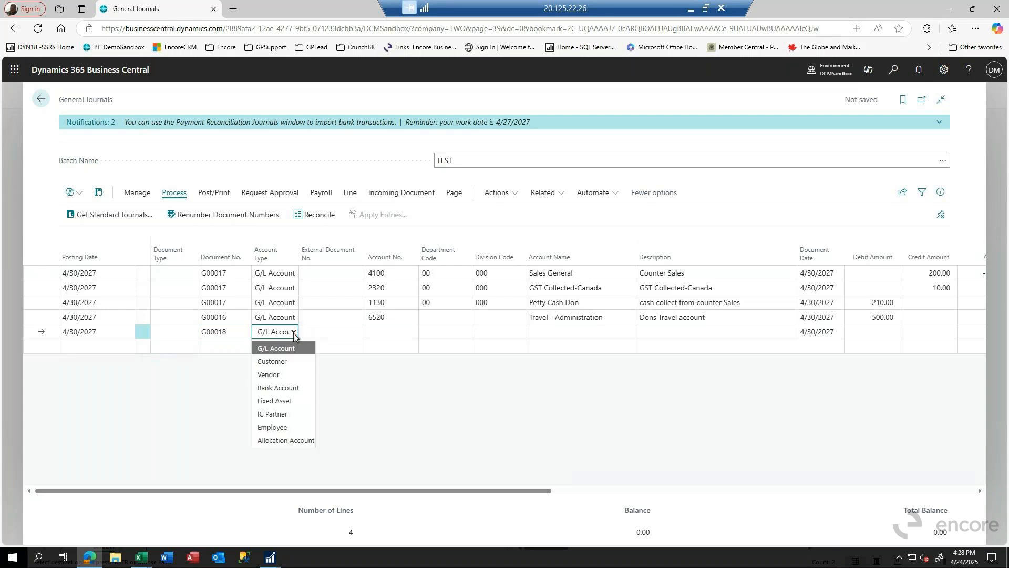
pyautogui.click(292, 391)
pyautogui.click(332, 331)
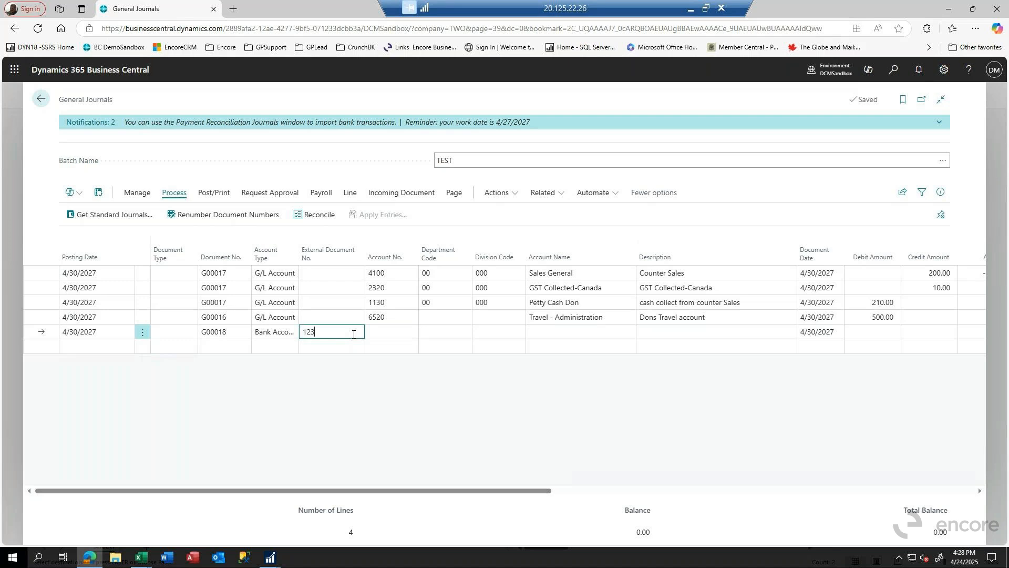
pyautogui.write('1234CHK')
pyautogui.press('Tab')
# Step: Try to enter travel as the account number of the bank account line
pyautogui.write('travel')
pyautogui.press('Tab')
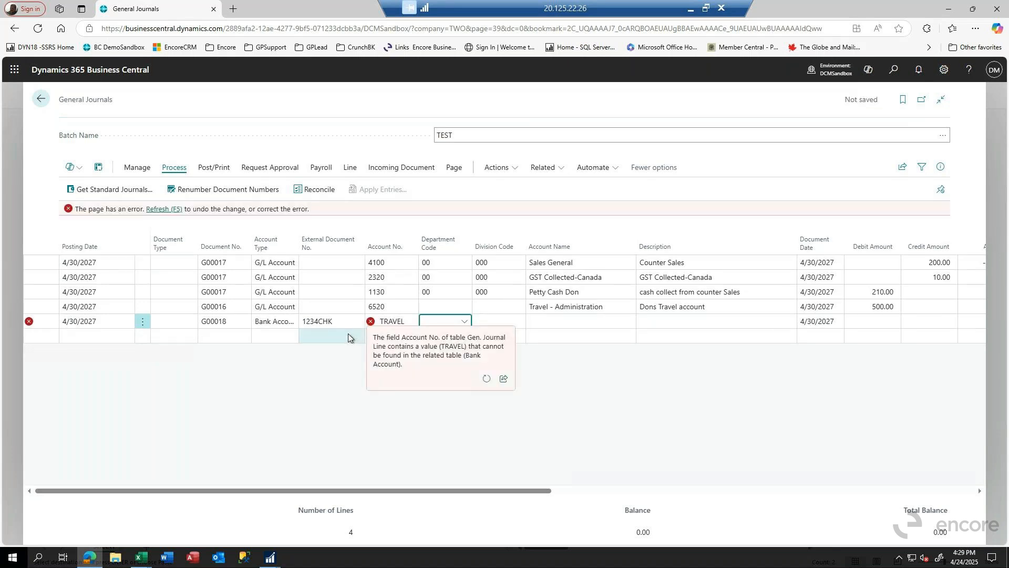
pyautogui.press('Tab')
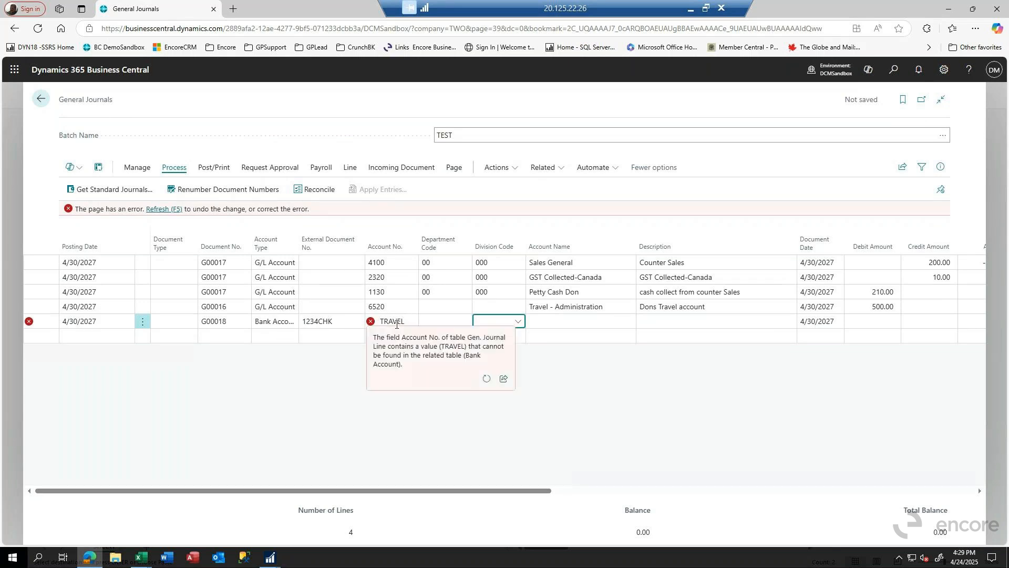
# Step: Replace the account number of the G00018 line with the bank account FIRST BANK
pyautogui.click(397, 322)
pyautogui.click(410, 323)
pyautogui.click(410, 324)
pyautogui.click(410, 323)
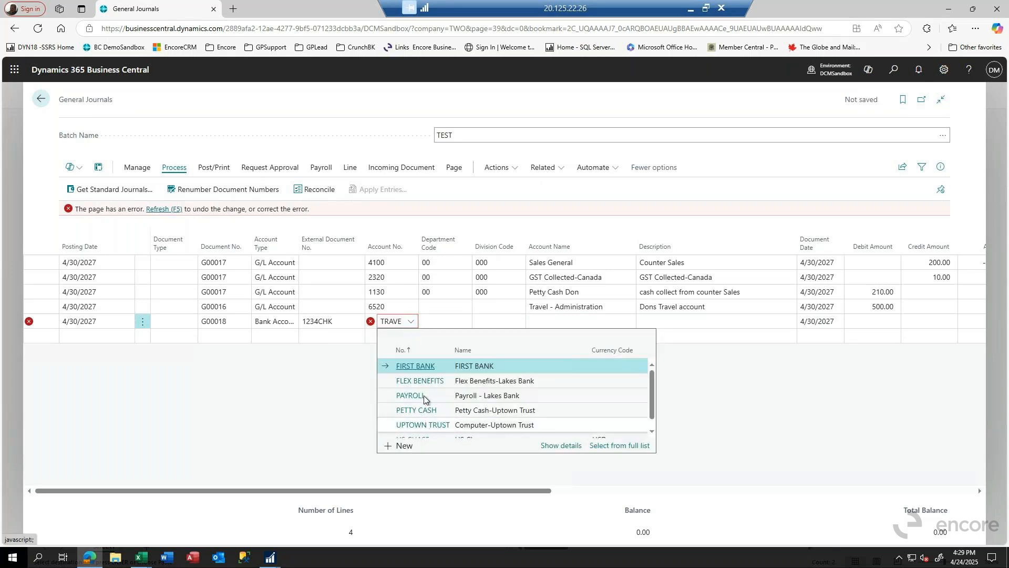
pyautogui.click(418, 366)
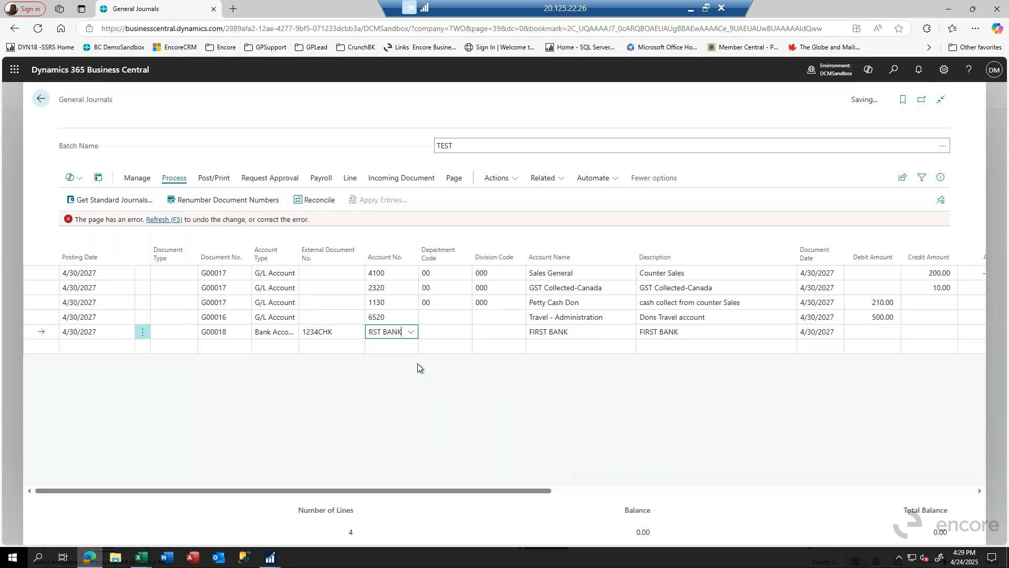
# Step: Set the FIRST BANK line's credit amount to 100.00 and go on to its balancing account type
pyautogui.press('Tab')
pyautogui.press('Tab')
pyautogui.press('Tab')
pyautogui.press('Tab')
pyautogui.press('Tab')
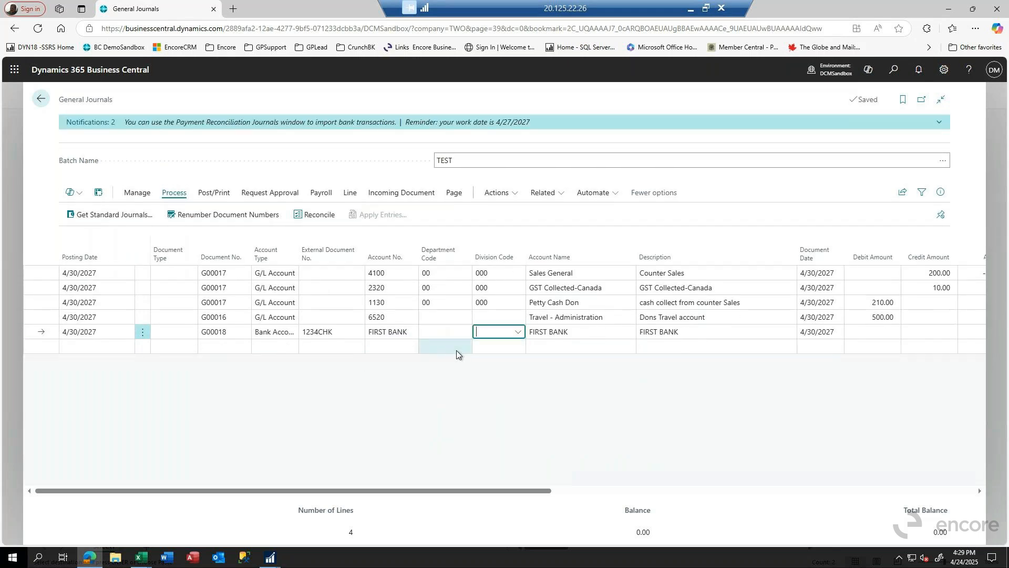
pyautogui.press('Tab')
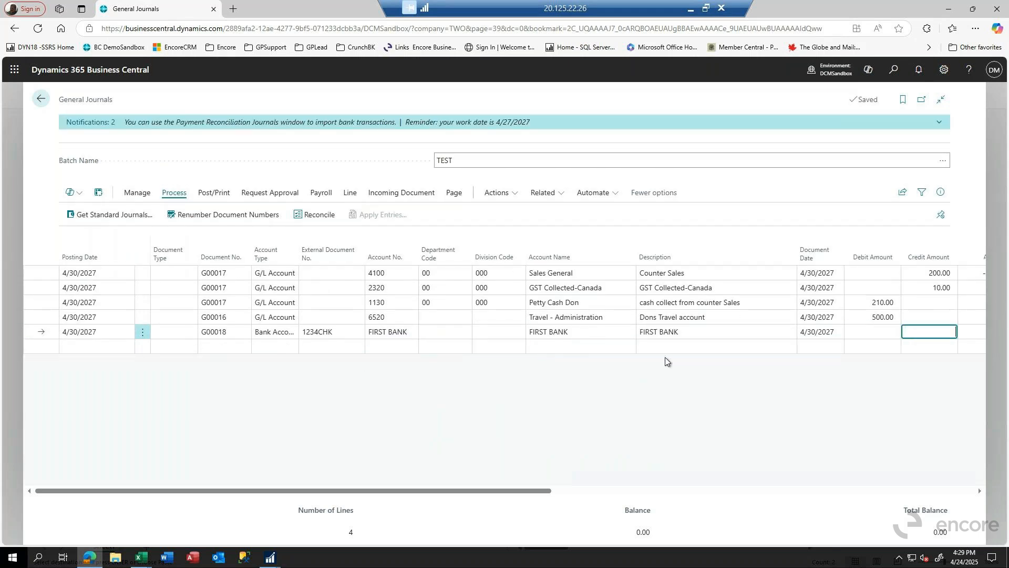
pyautogui.write('100')
pyautogui.press('Tab')
pyautogui.press('Tab')
pyautogui.press('Tab')
pyautogui.press('Tab')
pyautogui.press('Tab')
pyautogui.press('Tab')
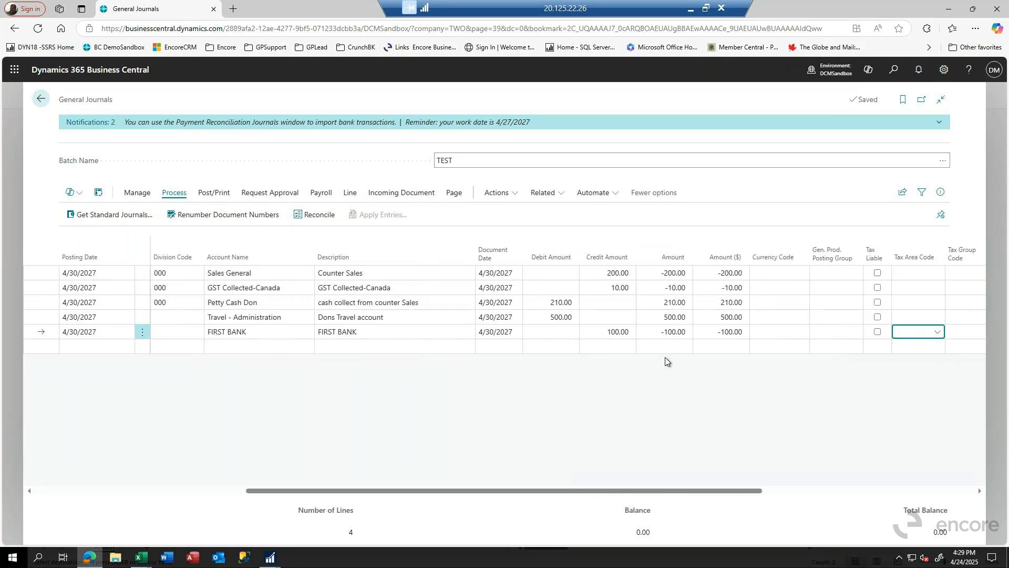
pyautogui.press('Tab')
pyautogui.press('Tab')
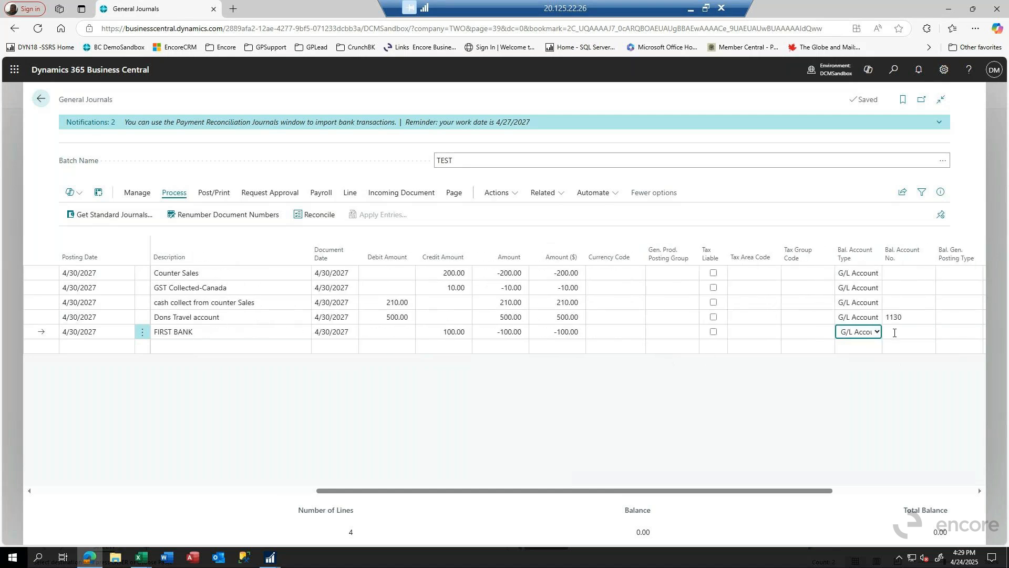
# Step: Start another journal line below the FIRST BANK line and set its account type to G/L Account
pyautogui.click(93, 346)
pyautogui.press('Tab')
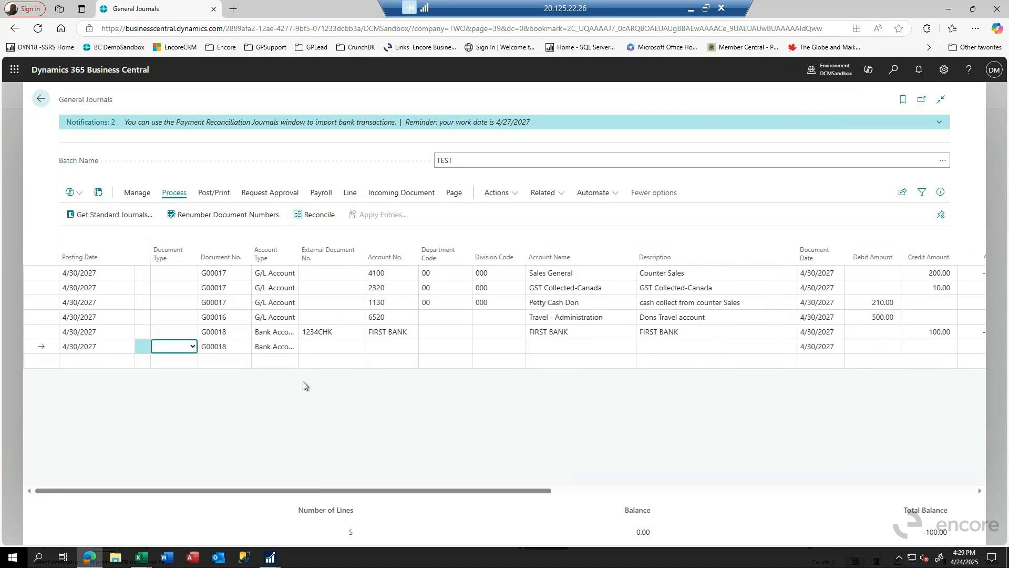
pyautogui.press('Tab')
pyautogui.press('Tab')
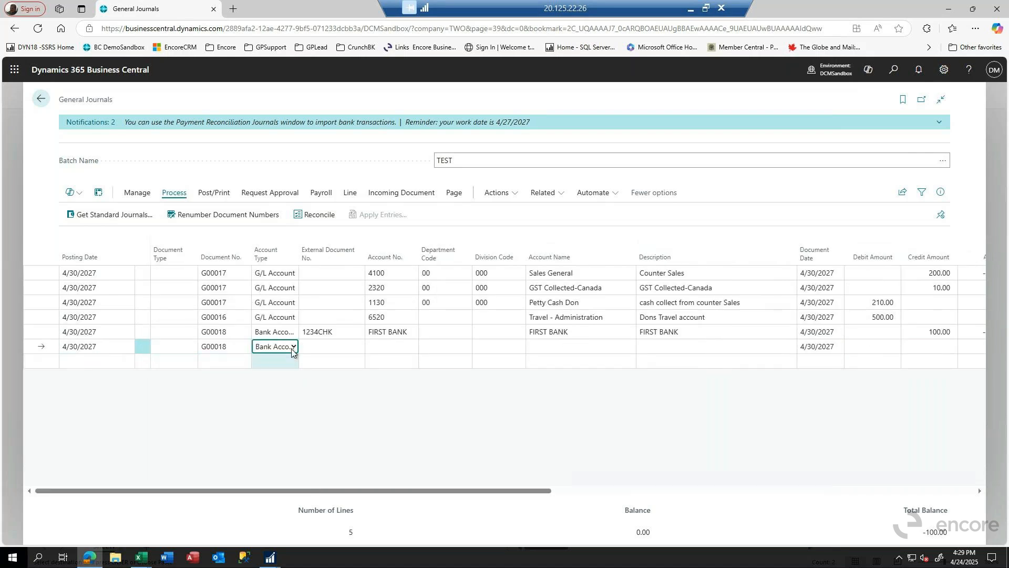
pyautogui.click(293, 347)
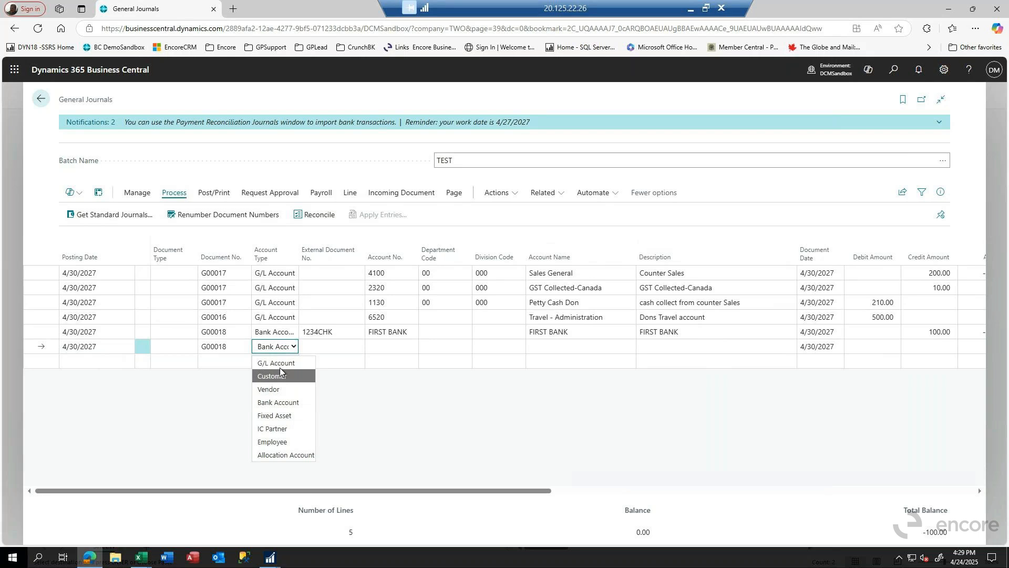
pyautogui.click(279, 362)
pyautogui.press('Tab')
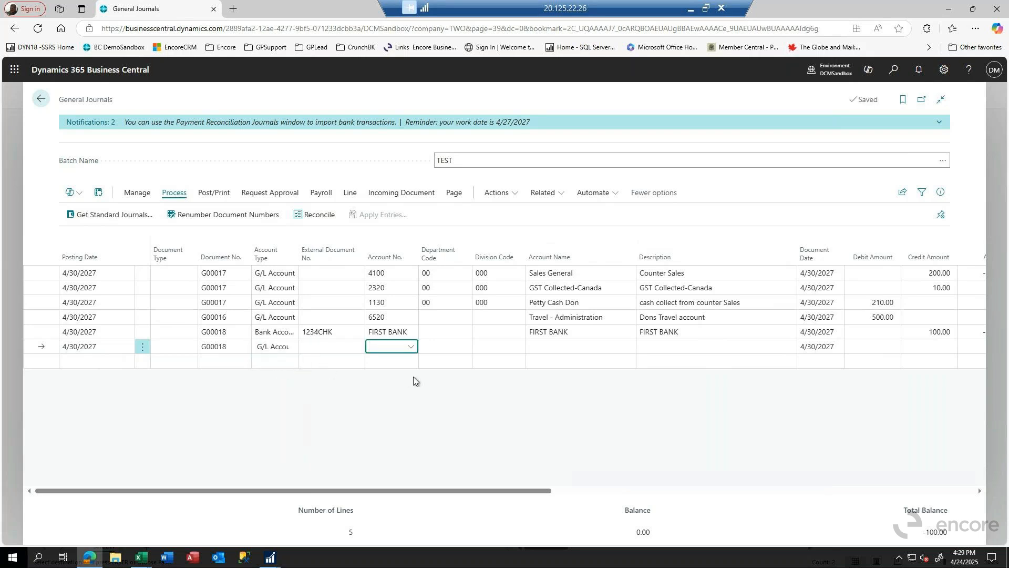
# Step: Search the G/L accounts for travel and assign account 6520, Travel - Administration, to the new line
pyautogui.write('travel')
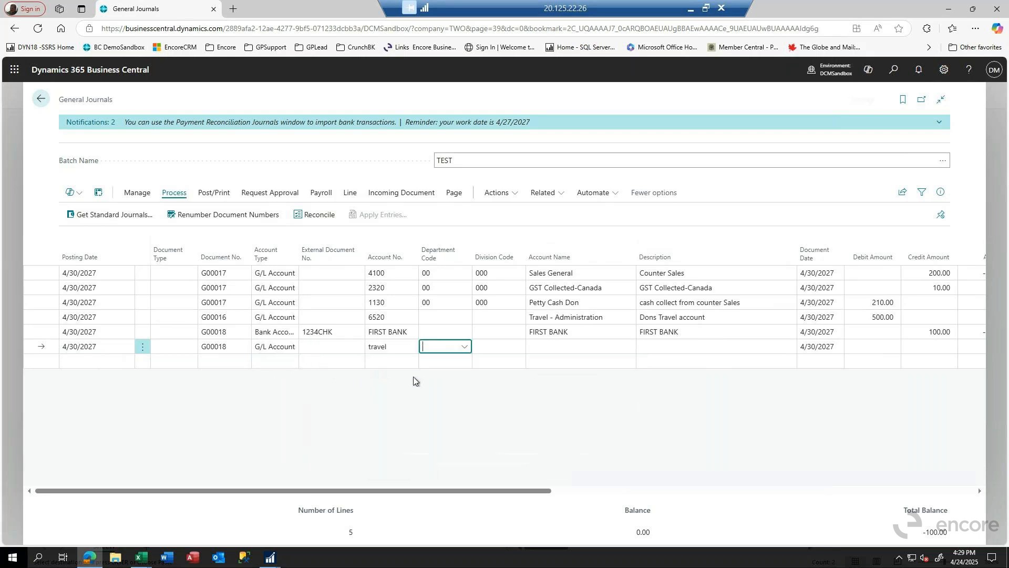
pyautogui.press('Tab')
pyautogui.click(402, 337)
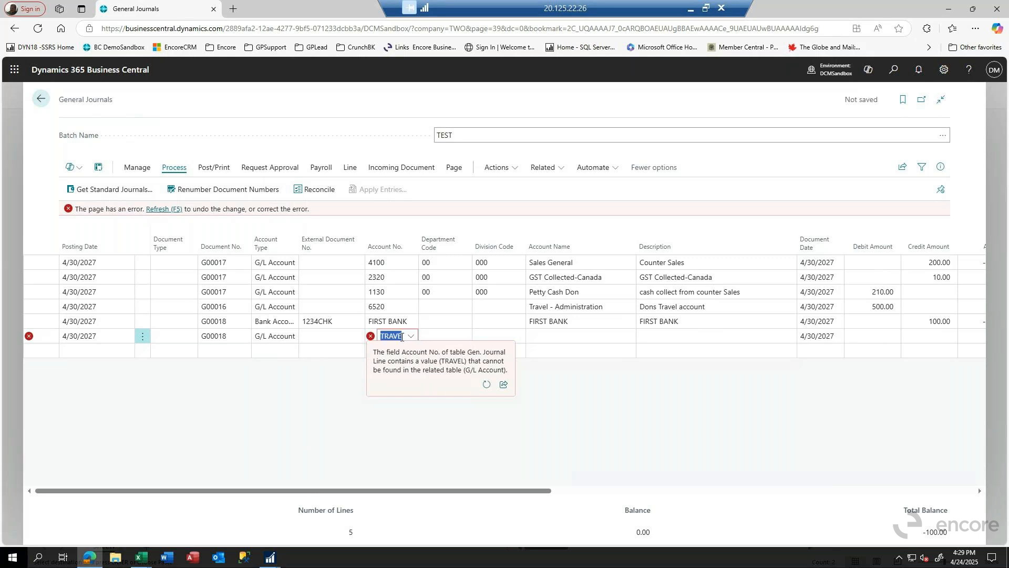
pyautogui.write('tra')
pyautogui.click(414, 339)
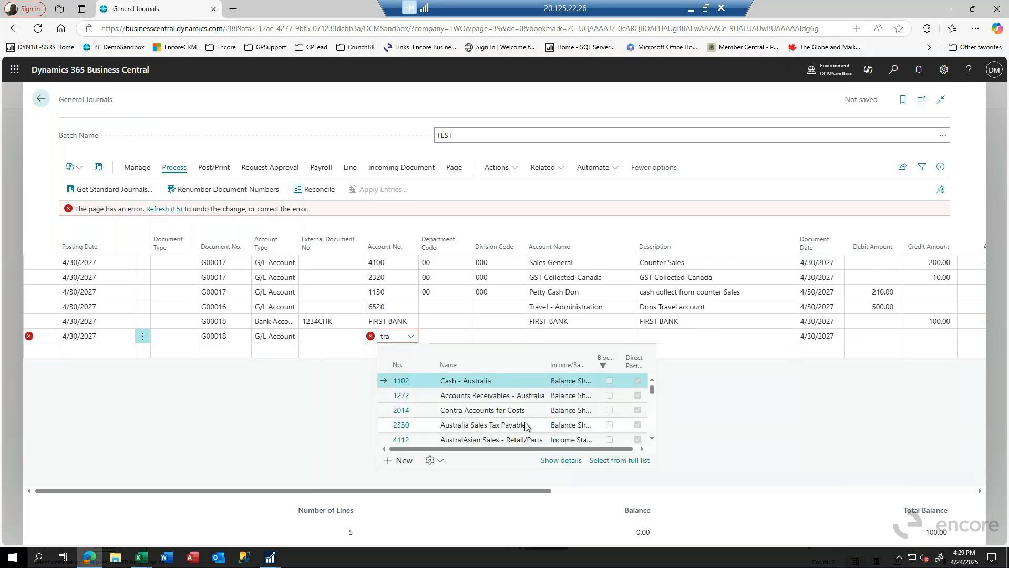
pyautogui.write('ve')
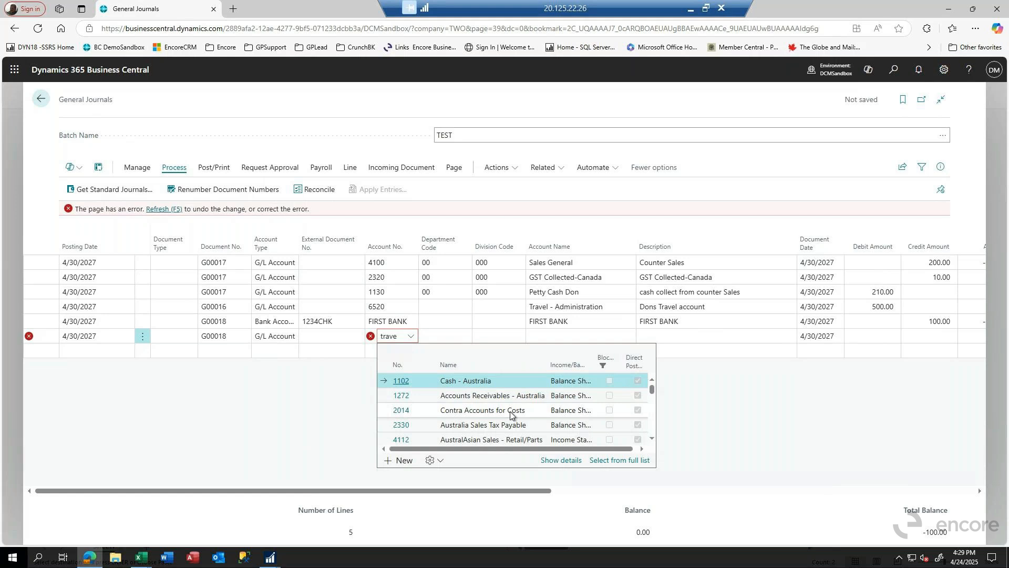
pyautogui.click(403, 380)
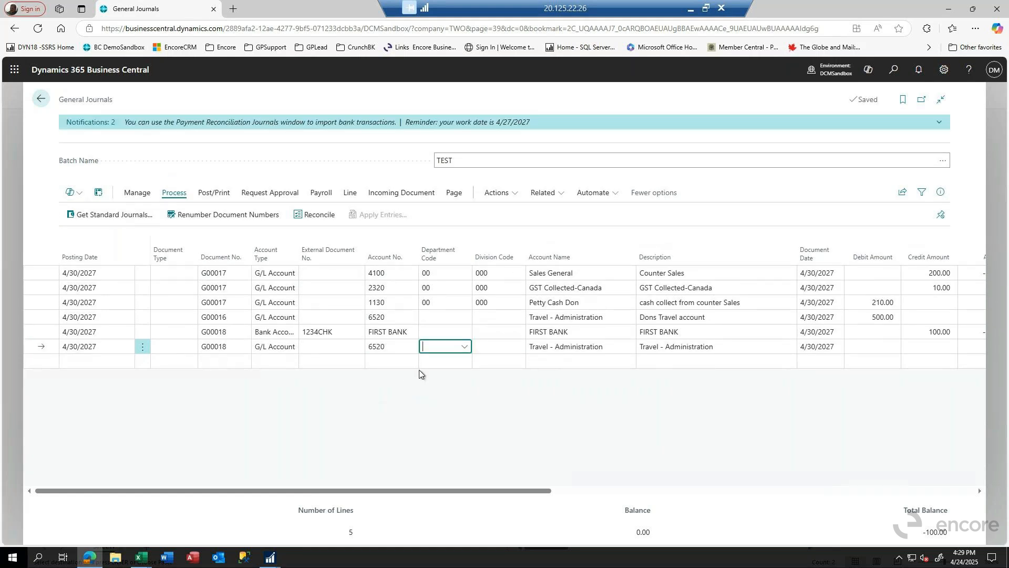
# Step: Set the new travel line's department code to 00, division code to 100 and debit amount to 100.00
pyautogui.write('00')
pyautogui.press('Tab')
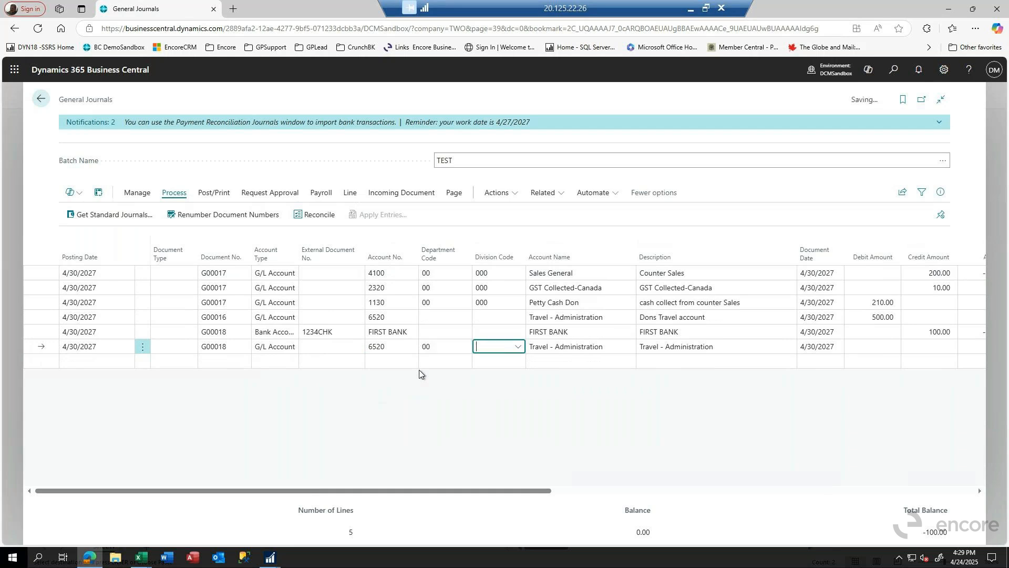
pyautogui.write('100')
pyautogui.press('Tab')
pyautogui.press('Tab')
pyautogui.press('Tab')
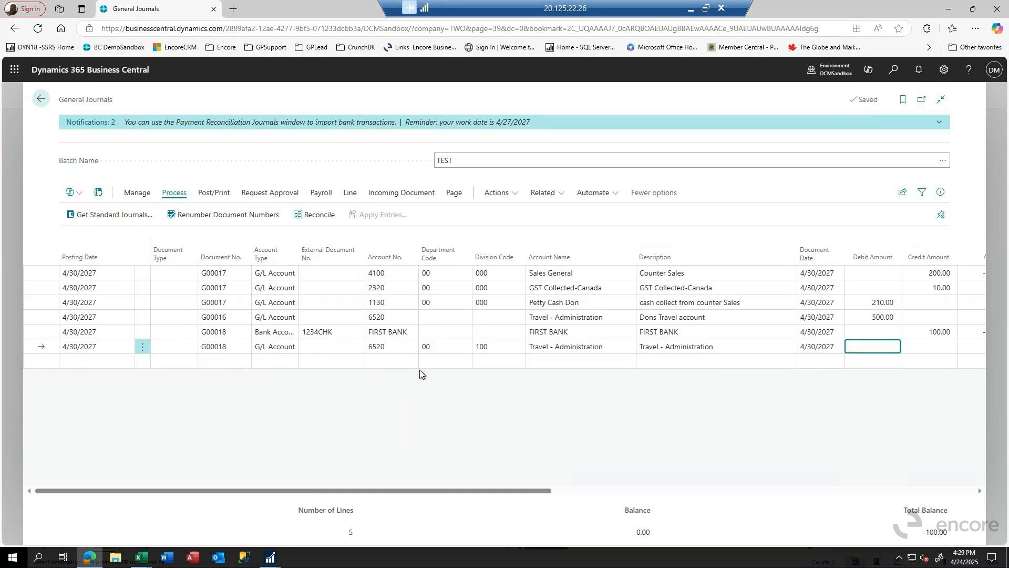
pyautogui.press('Tab')
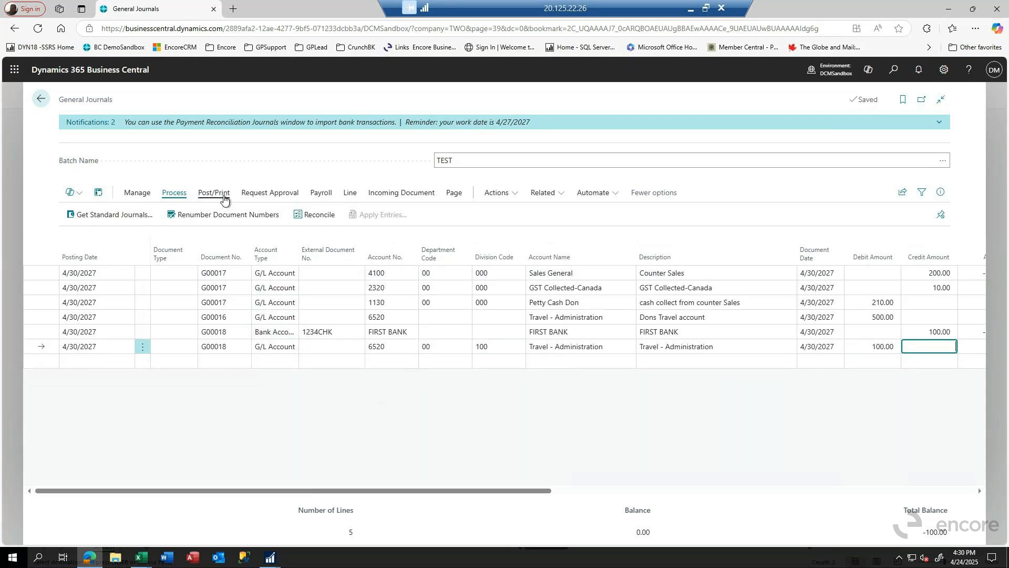
# Step: Preview the posting of the TEST batch and examine its bank account ledger entry
pyautogui.click(221, 193)
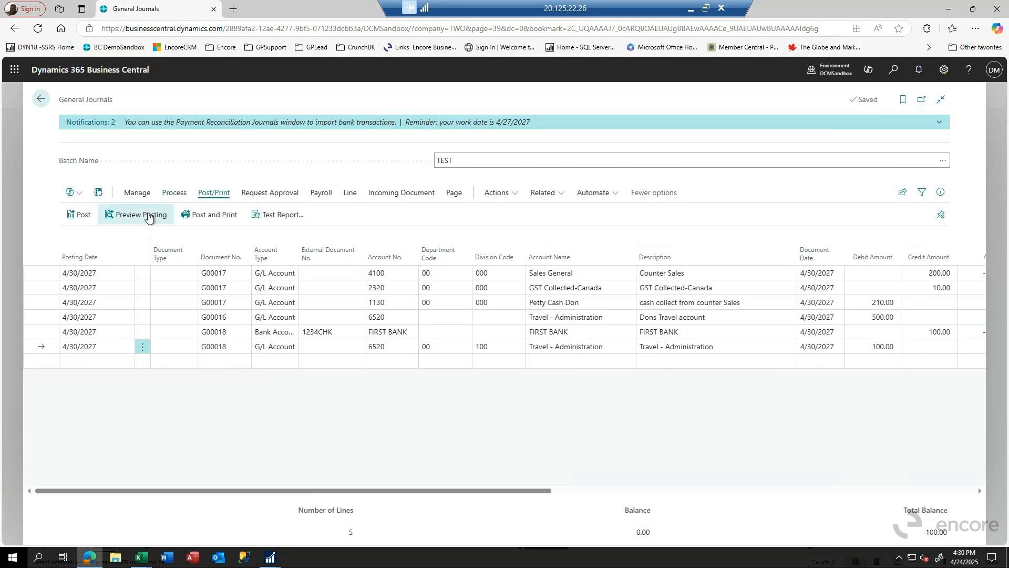
pyautogui.click(122, 216)
pyautogui.click(551, 338)
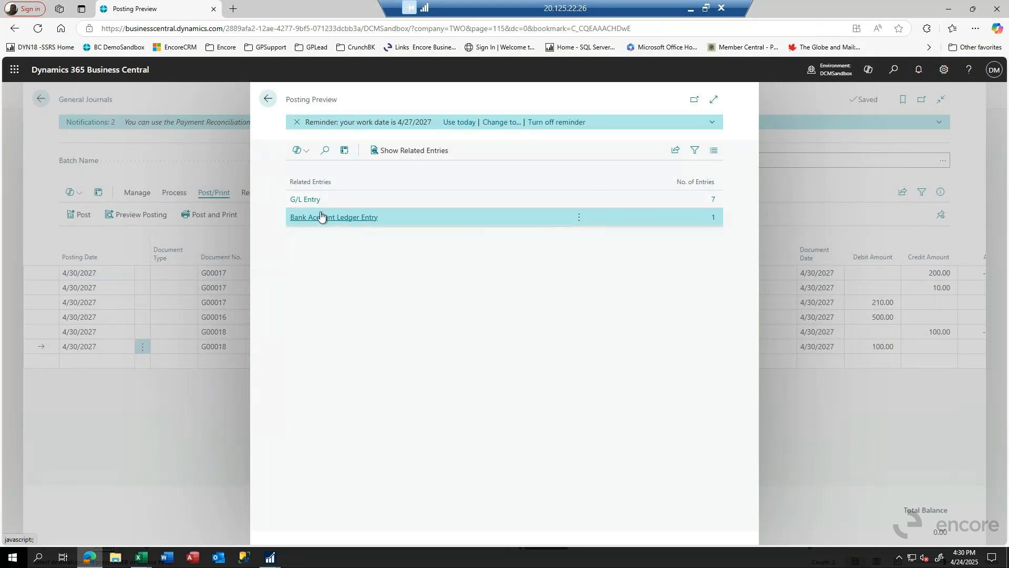
pyautogui.click(321, 217)
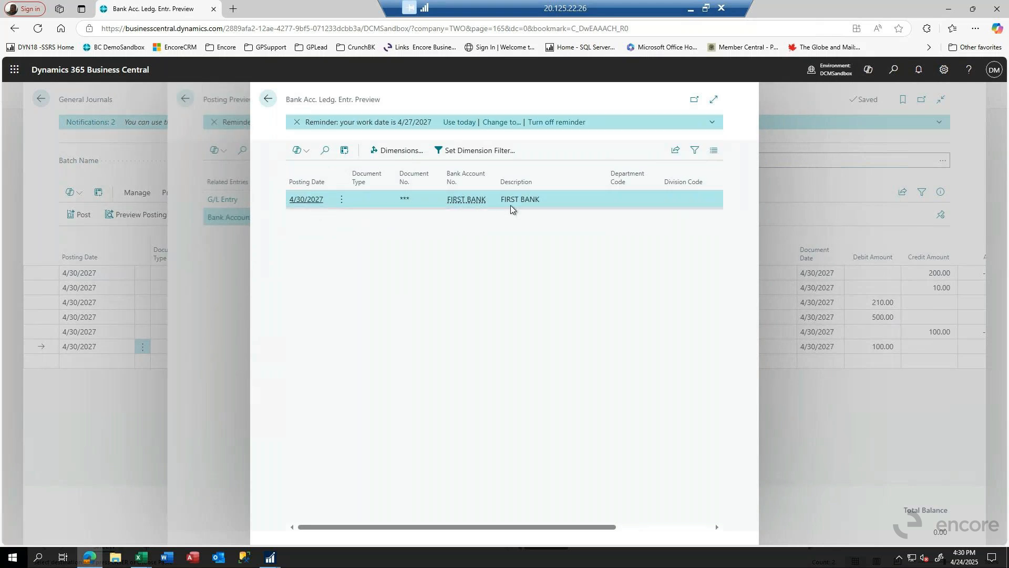
pyautogui.click(268, 106)
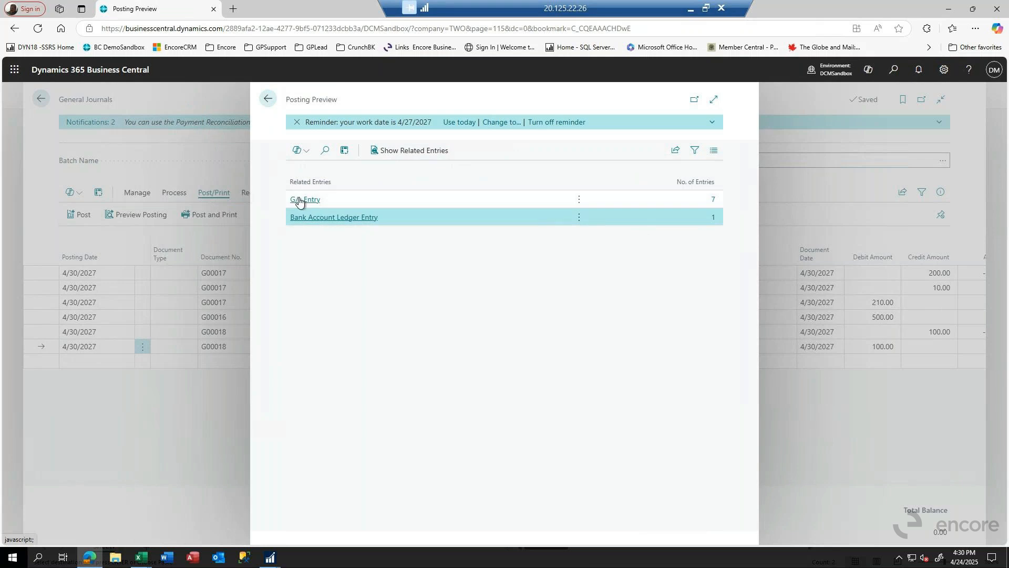
# Step: Examine the G/L entries in the posting preview, and return to the list of general journal batches
pyautogui.click(298, 199)
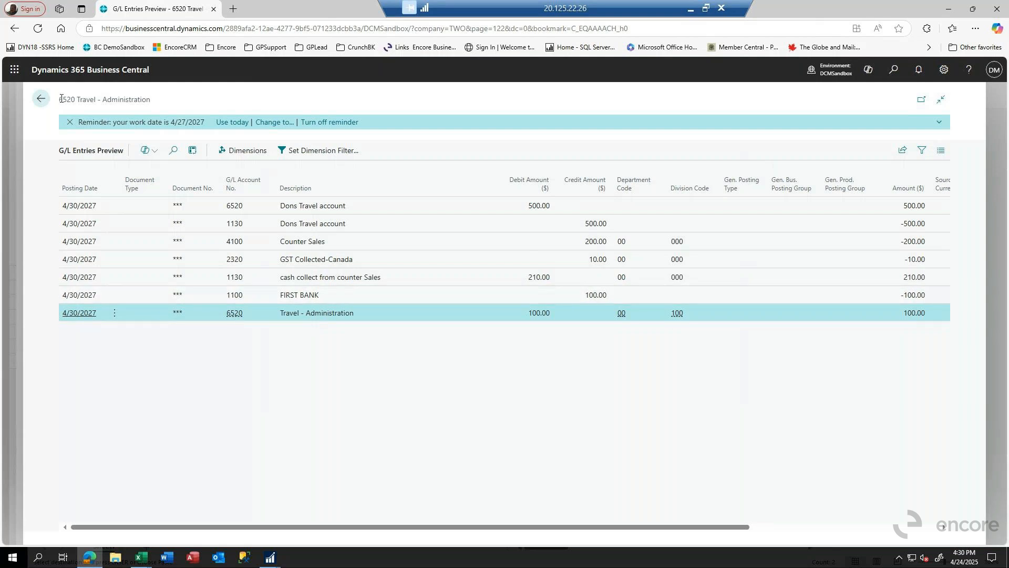
pyautogui.click(40, 98)
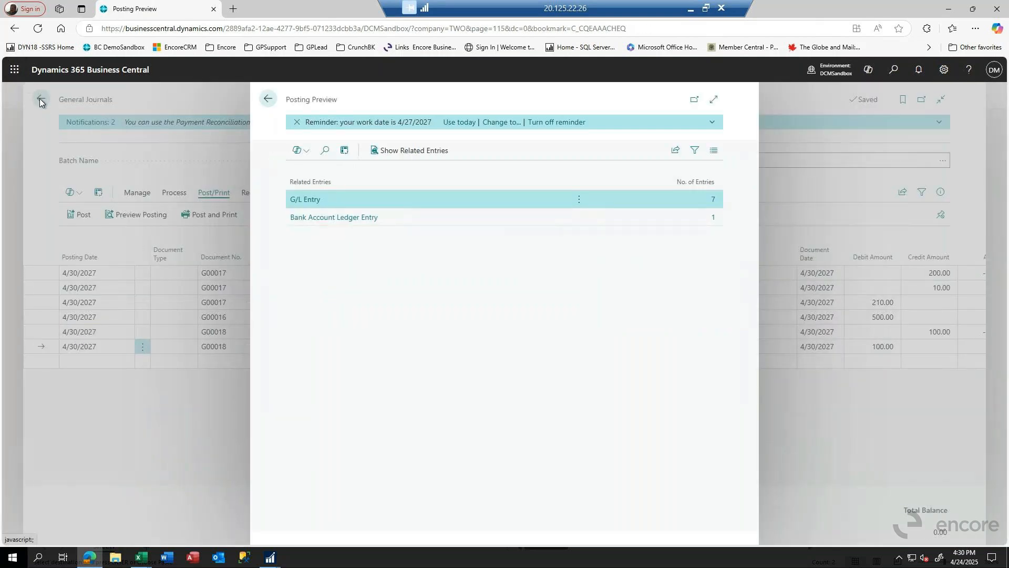
pyautogui.click(267, 99)
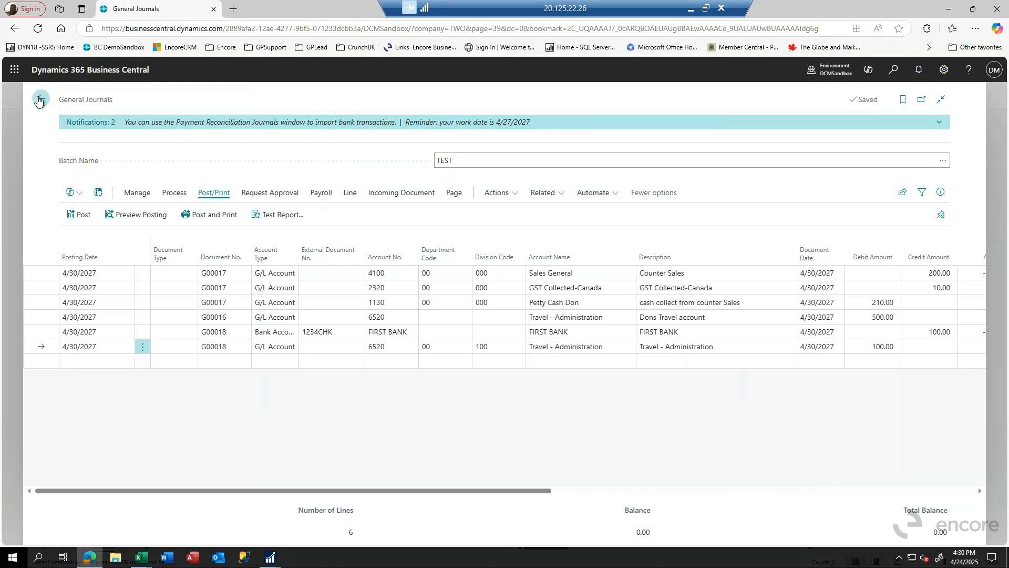
pyautogui.click(39, 99)
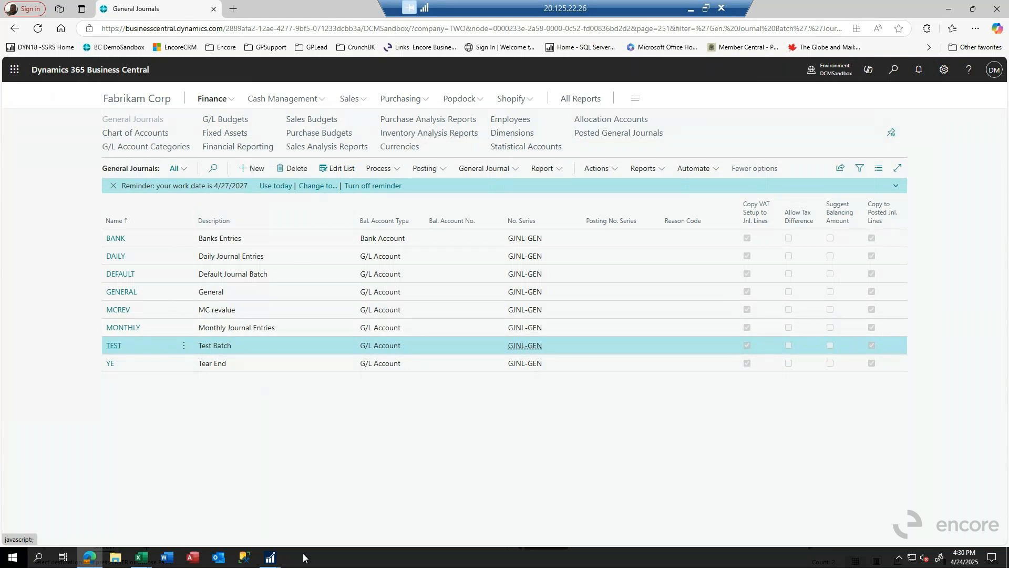
# Step: In Dynamics GP, open Reconcile Bank Statements for the FIRST BANK chequebook and view its bank transactions
pyautogui.moveTo(270, 557)
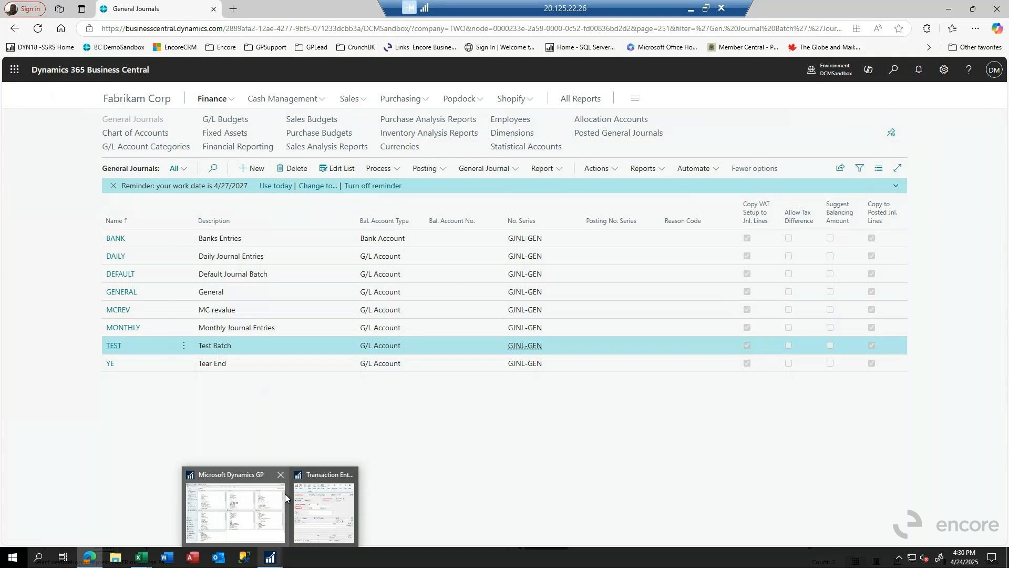
pyautogui.click(231, 476)
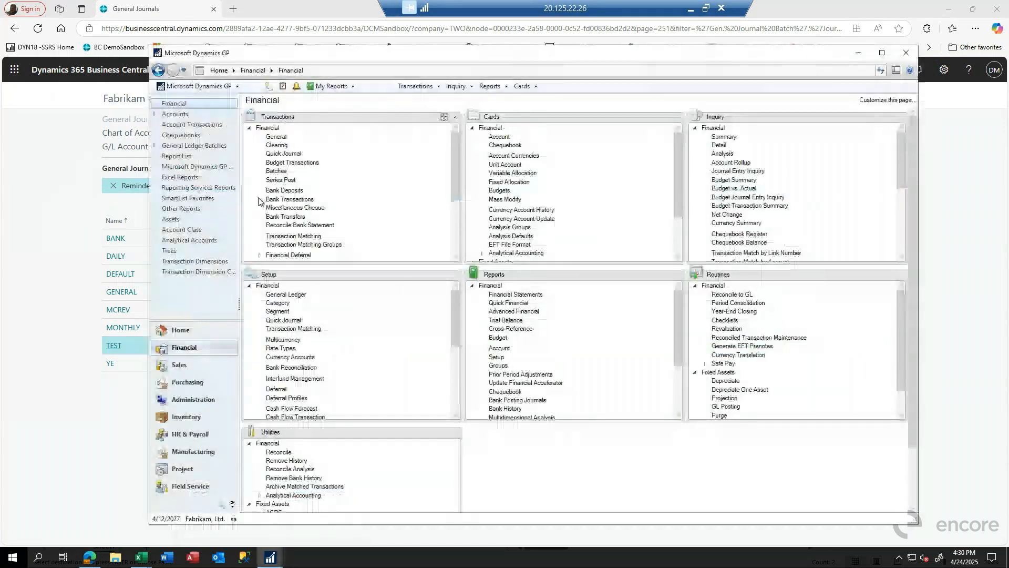
pyautogui.click(292, 224)
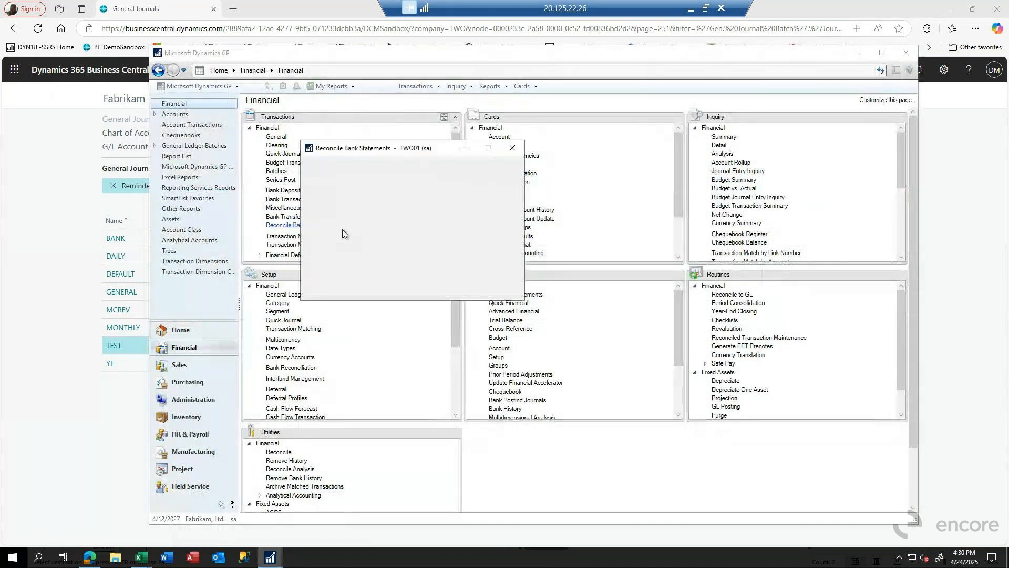
pyautogui.click(461, 217)
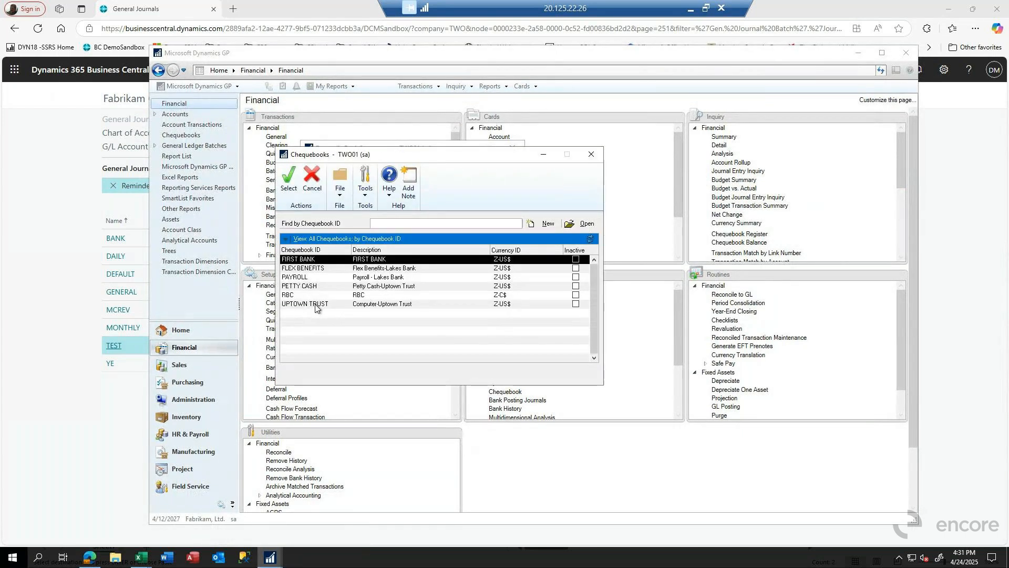
pyautogui.doubleClick(299, 259)
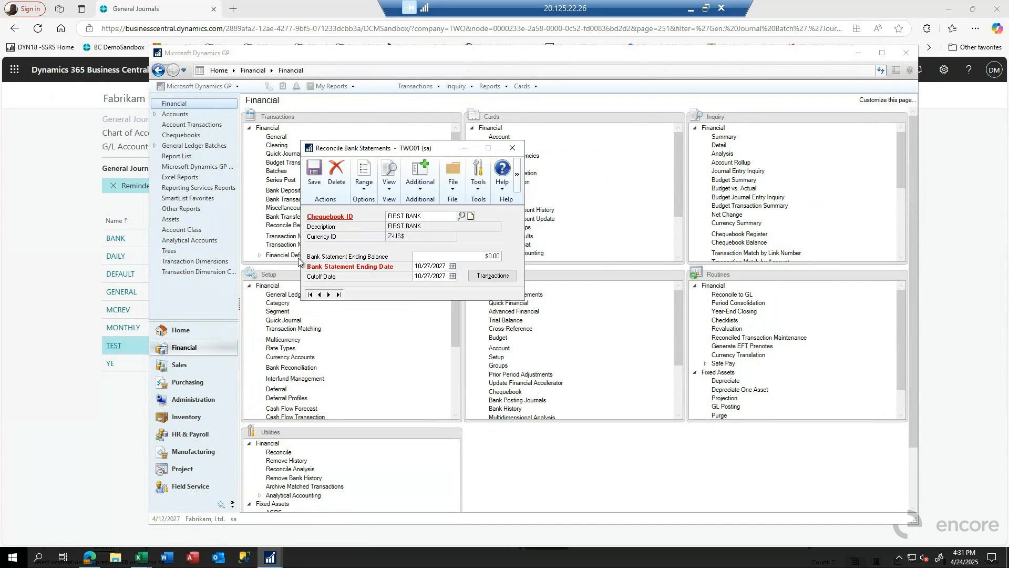
pyautogui.click(492, 277)
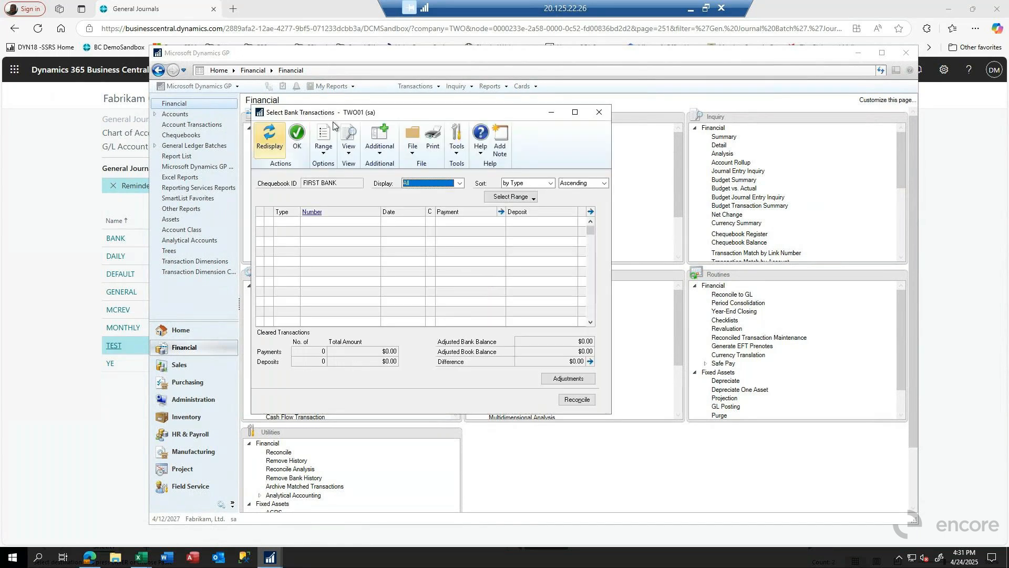
pyautogui.click(599, 113)
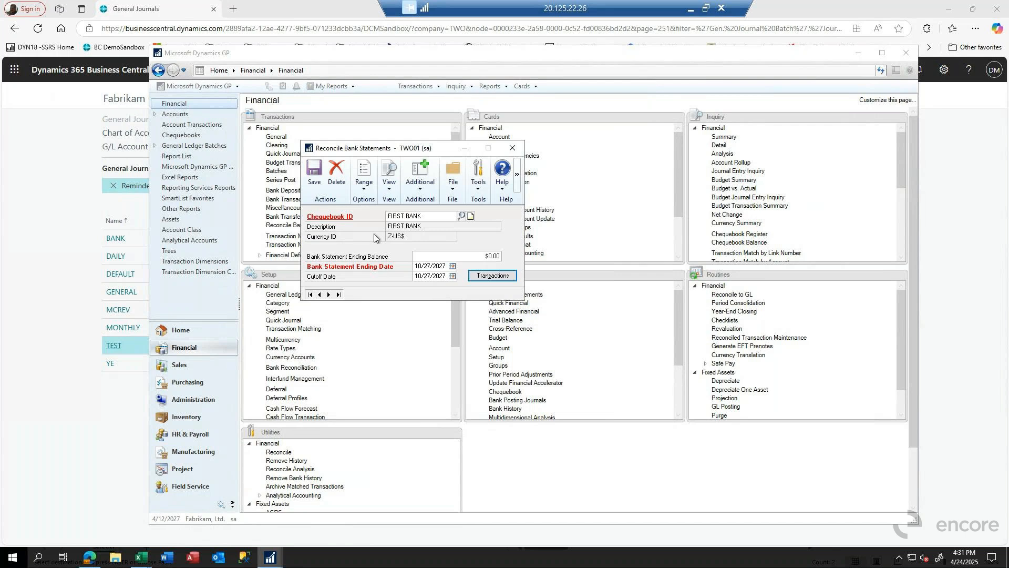
# Step: Switch the reconciliation to the UPTOWN TRUST chequebook, saving the FIRST BANK reconciliation, and open its bank transactions
pyautogui.click(462, 216)
pyautogui.click(311, 304)
pyautogui.doubleClick(311, 304)
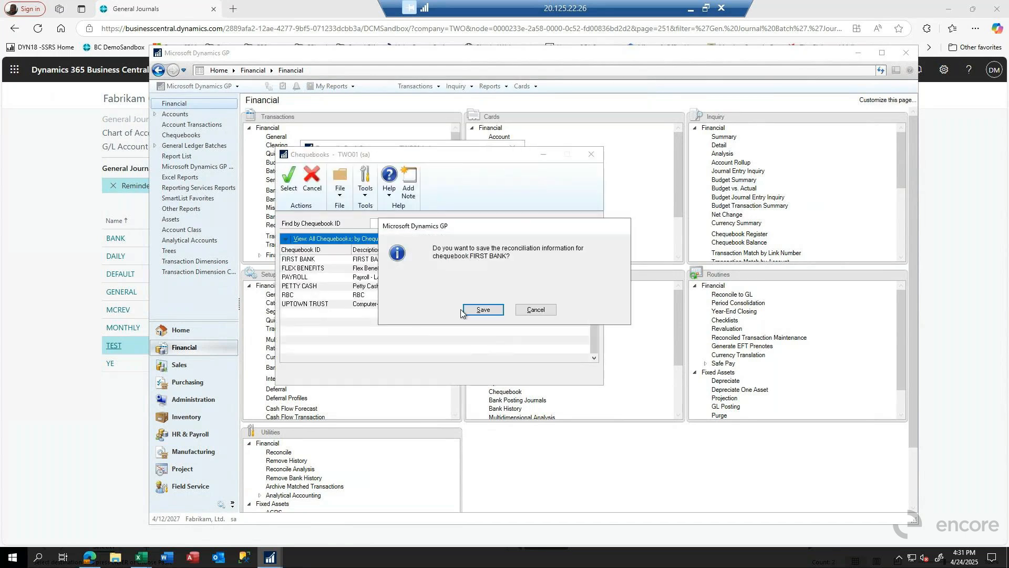
pyautogui.click(482, 309)
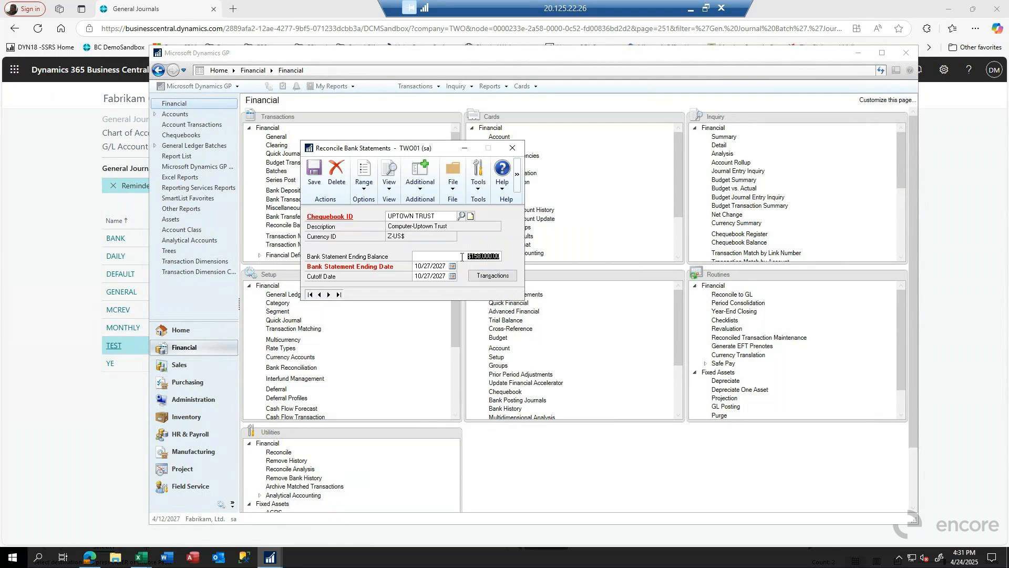
pyautogui.click(482, 275)
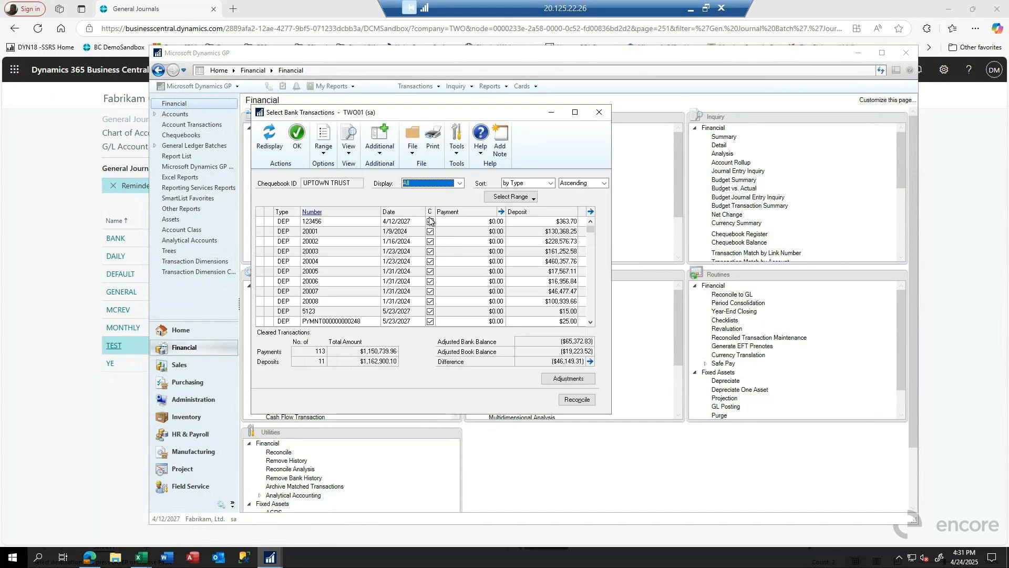
# Step: Mark UPTOWN TRUST cheques C117000, C119000 and WIR1002, and every transaction from IAJ000000017 through the last transfer, as cleared
pyautogui.moveTo(590, 229); pyautogui.dragTo(590, 232)
pyautogui.moveTo(599, 315); pyautogui.dragTo(598, 320)
pyautogui.click(430, 223)
pyautogui.click(431, 231)
pyautogui.click(430, 271)
pyautogui.click(430, 261)
pyautogui.click(430, 252)
pyautogui.click(431, 281)
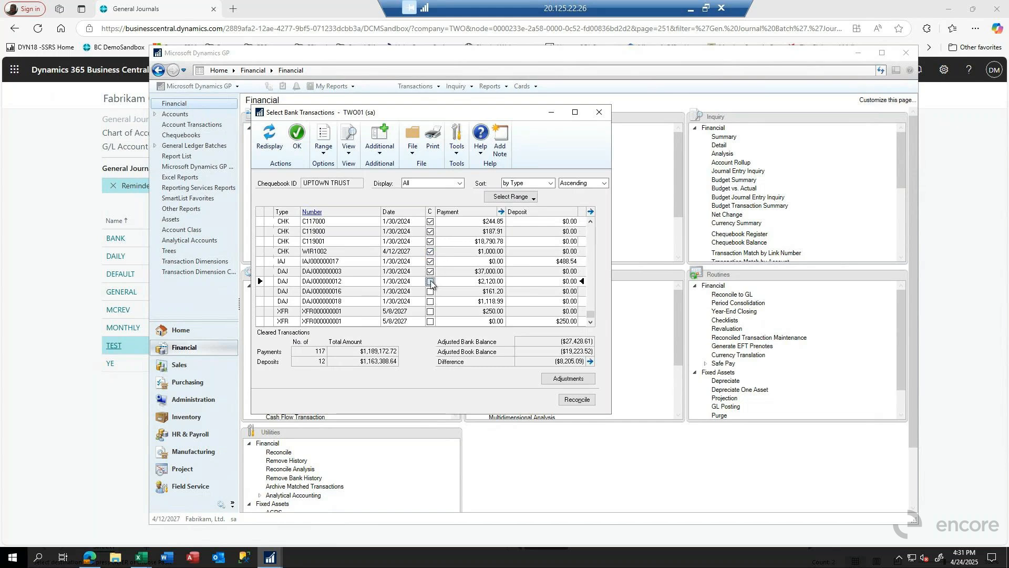
pyautogui.click(430, 291)
pyautogui.click(431, 301)
pyautogui.click(430, 312)
pyautogui.click(430, 321)
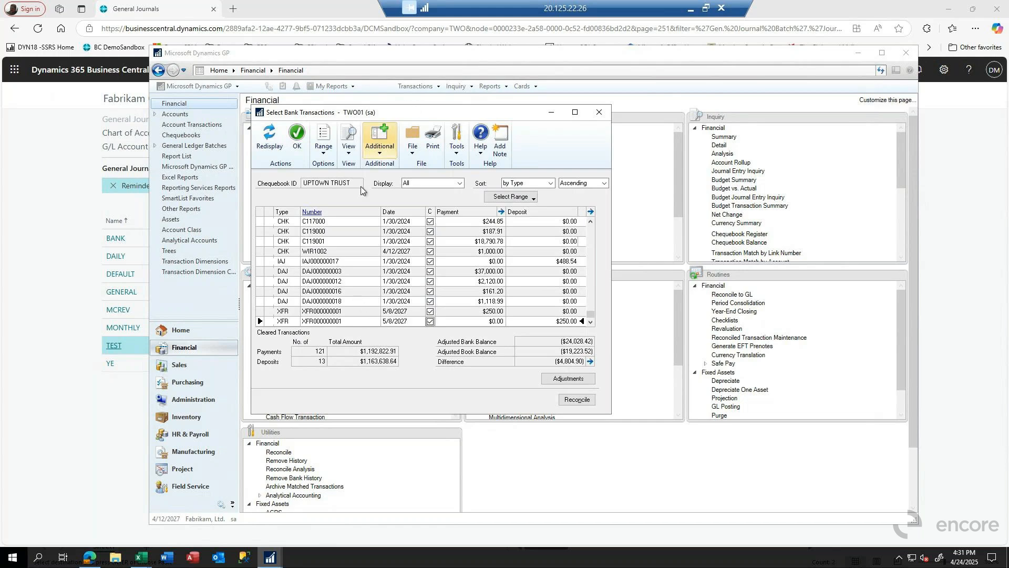
# Step: Switch to Business Central and open the list of bank account reconciliations
pyautogui.click(62, 199)
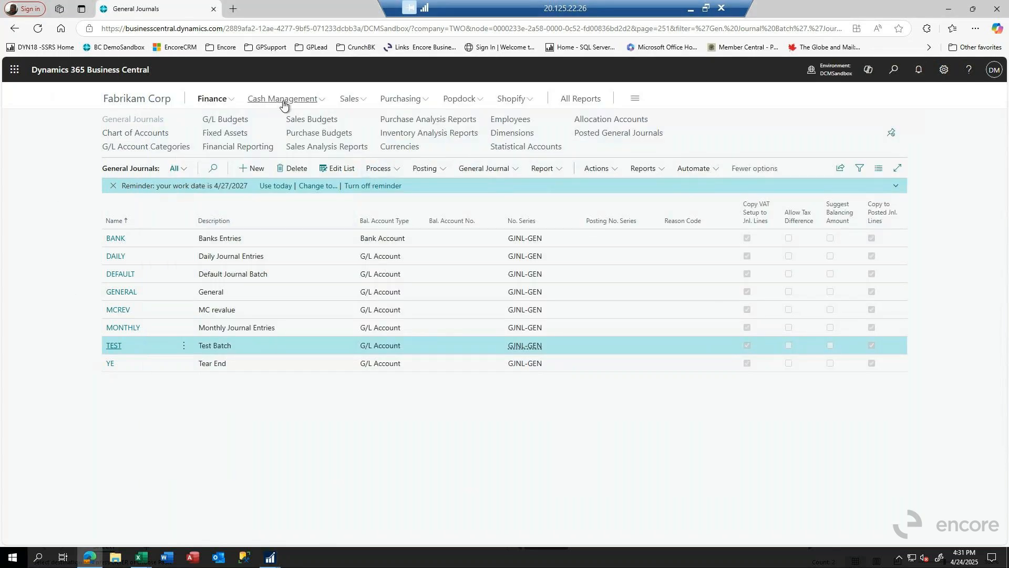
pyautogui.click(288, 101)
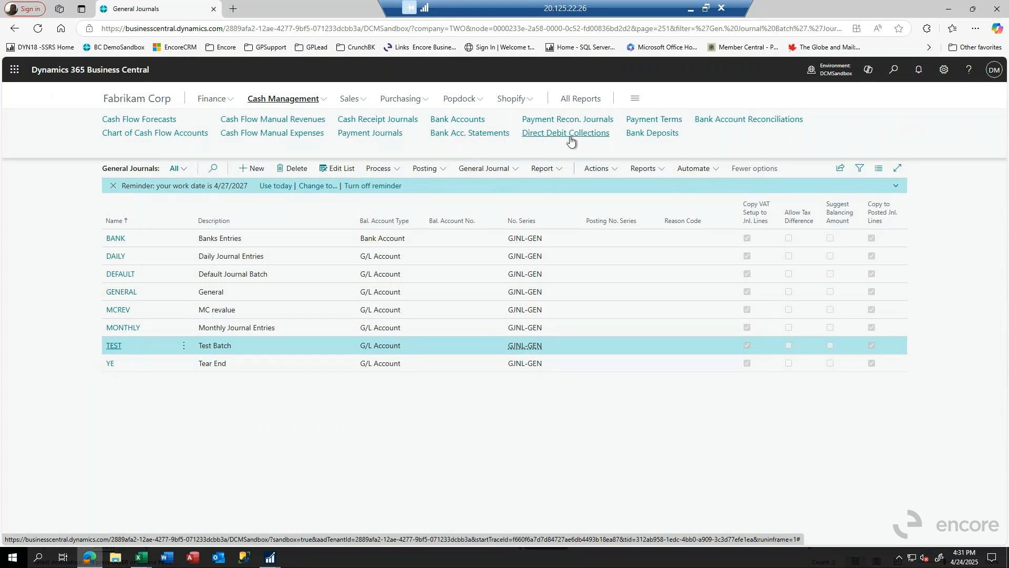
pyautogui.click(730, 120)
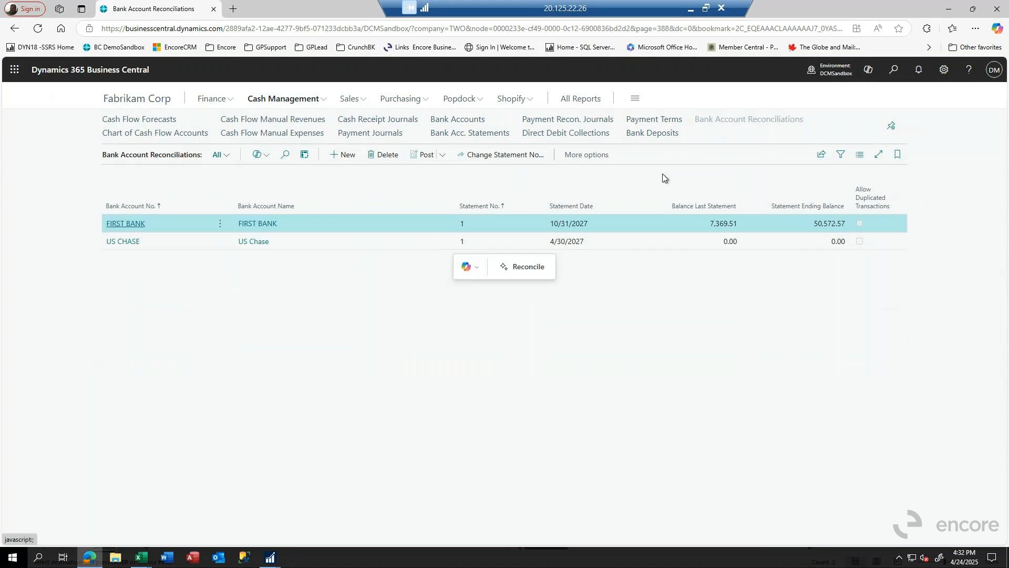
# Step: Open the FIRST BANK reconciliation for statement 1 and view its available processing and bank actions
pyautogui.click(125, 225)
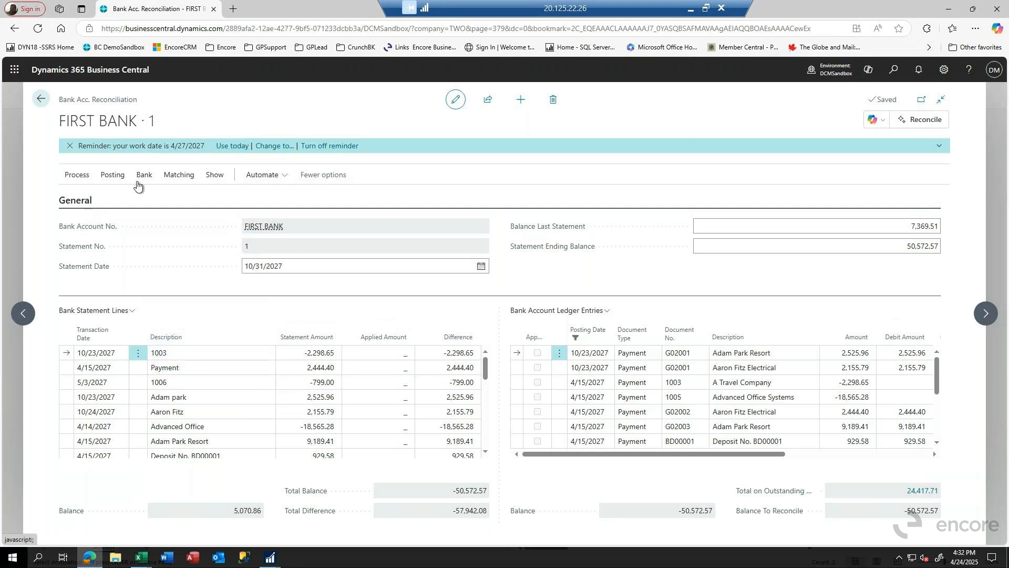
pyautogui.click(78, 178)
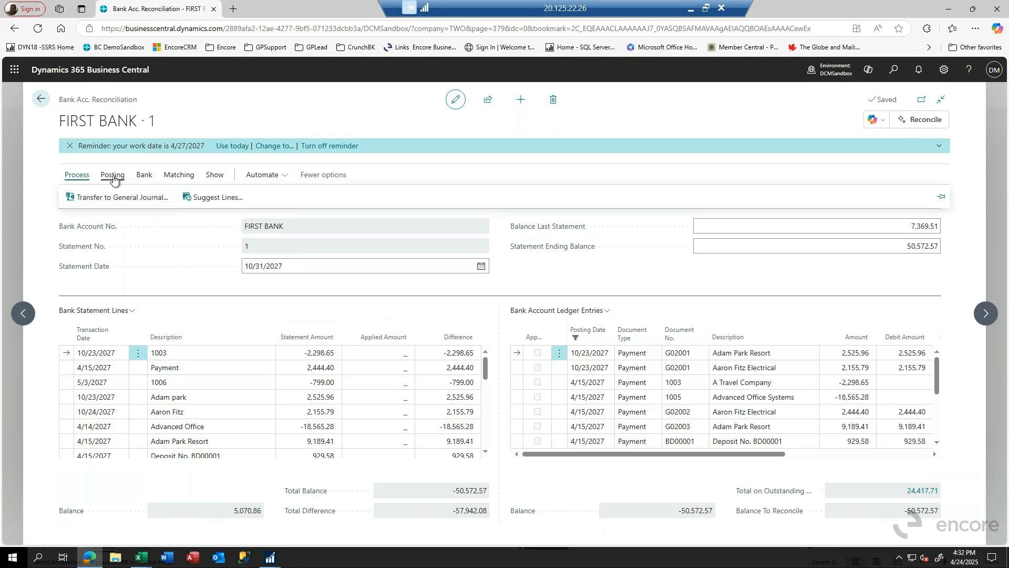
pyautogui.click(146, 179)
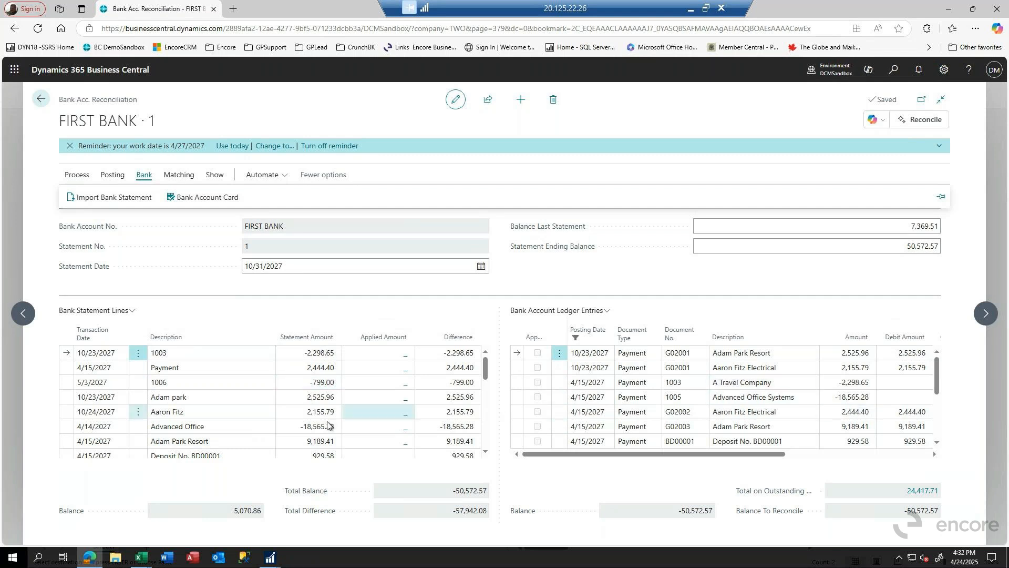
# Step: Automatically match the FIRST BANK statement lines to ledger entries with a transaction date tolerance of 15 days
pyautogui.click(179, 175)
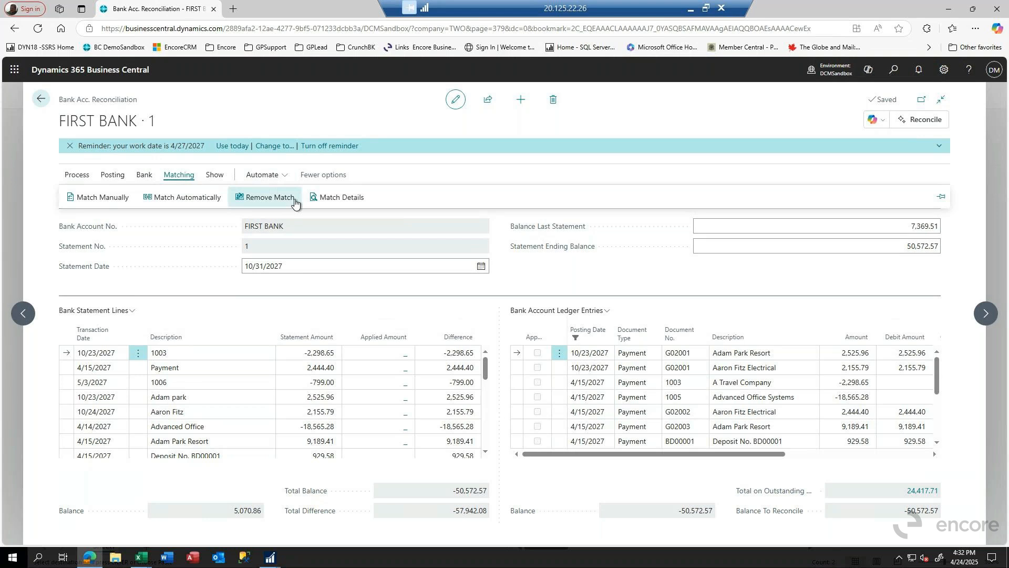
pyautogui.click(194, 197)
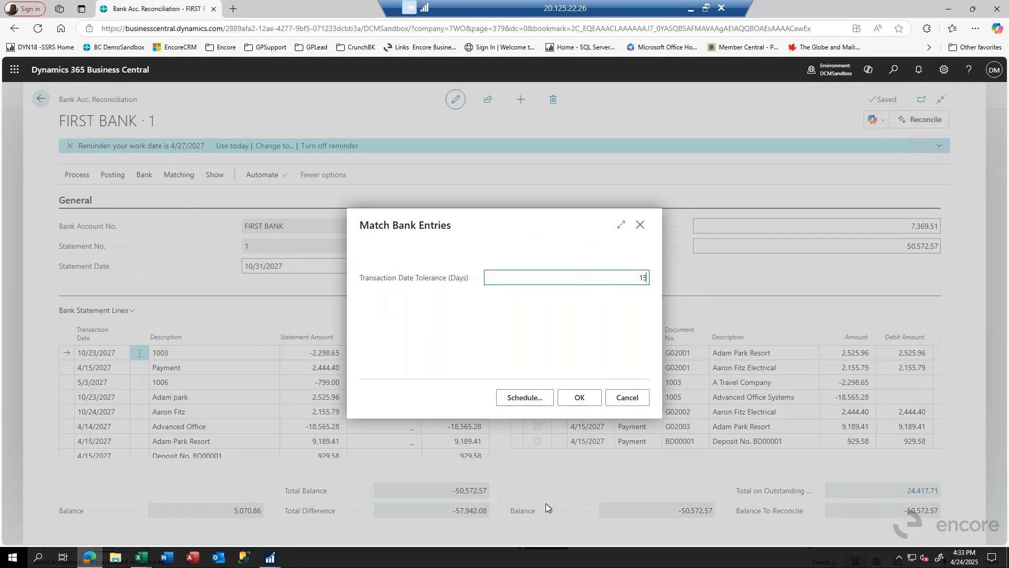
pyautogui.click(580, 398)
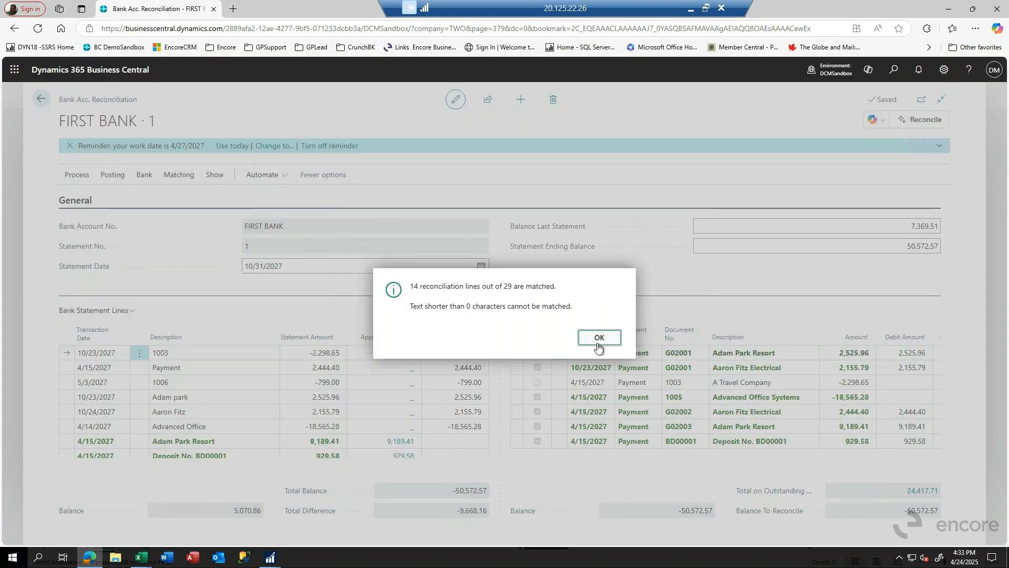
pyautogui.click(602, 339)
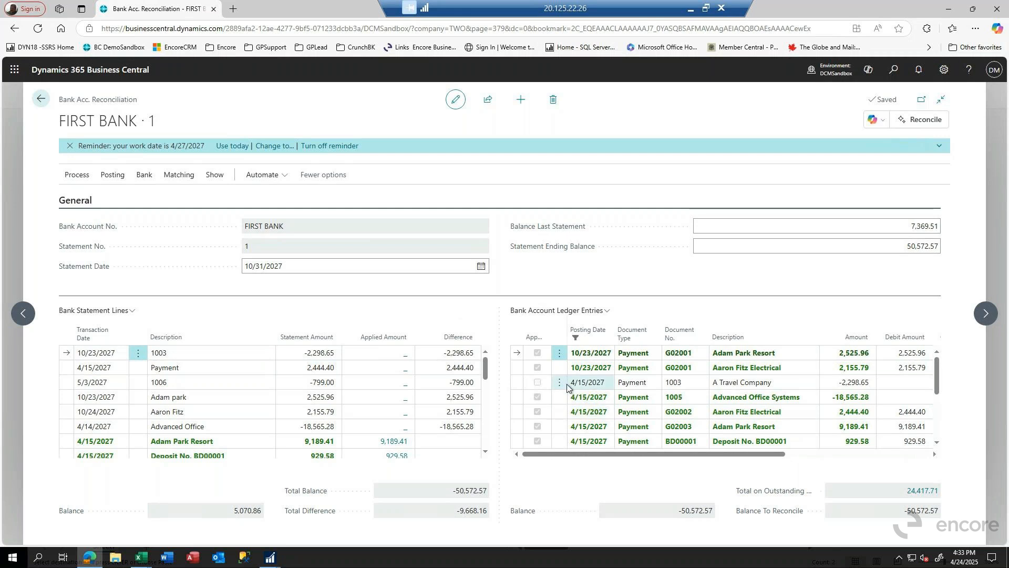
# Step: Examine the bank account ledger entries for matched and unmatched items, the matching options, and the last statement and ending balances
pyautogui.click(537, 384)
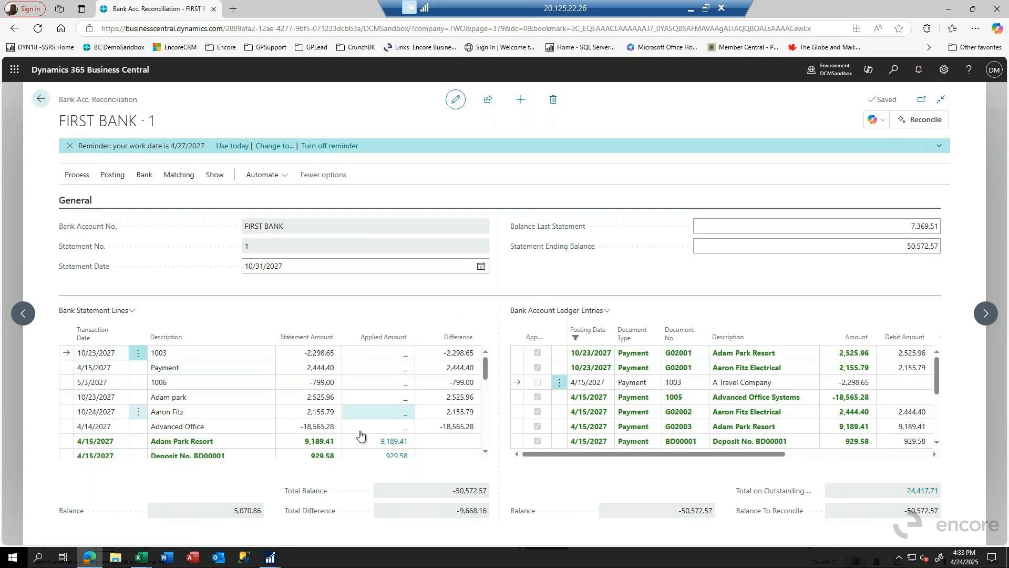
pyautogui.click(169, 179)
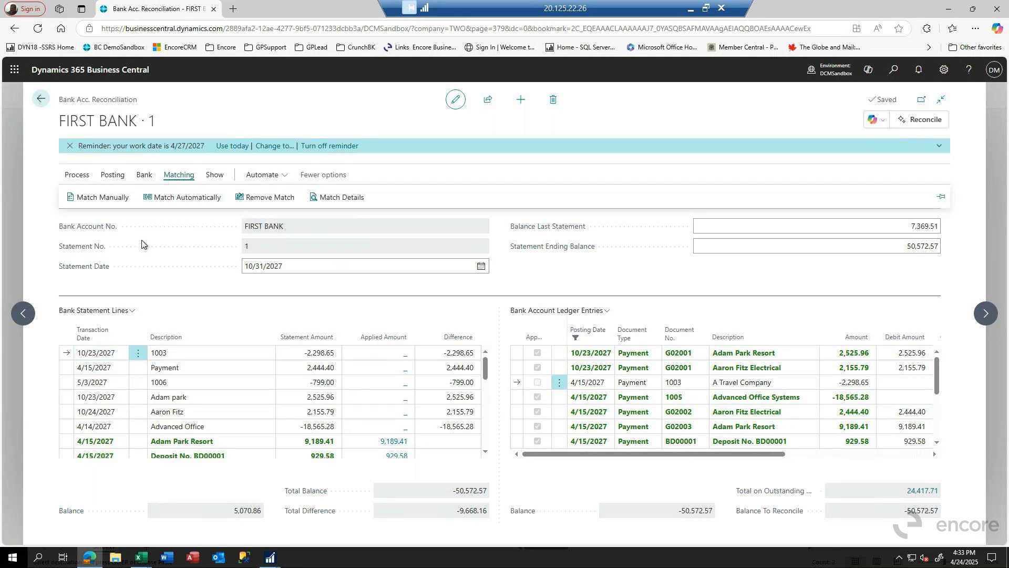
pyautogui.scroll(-5, 557, 421)
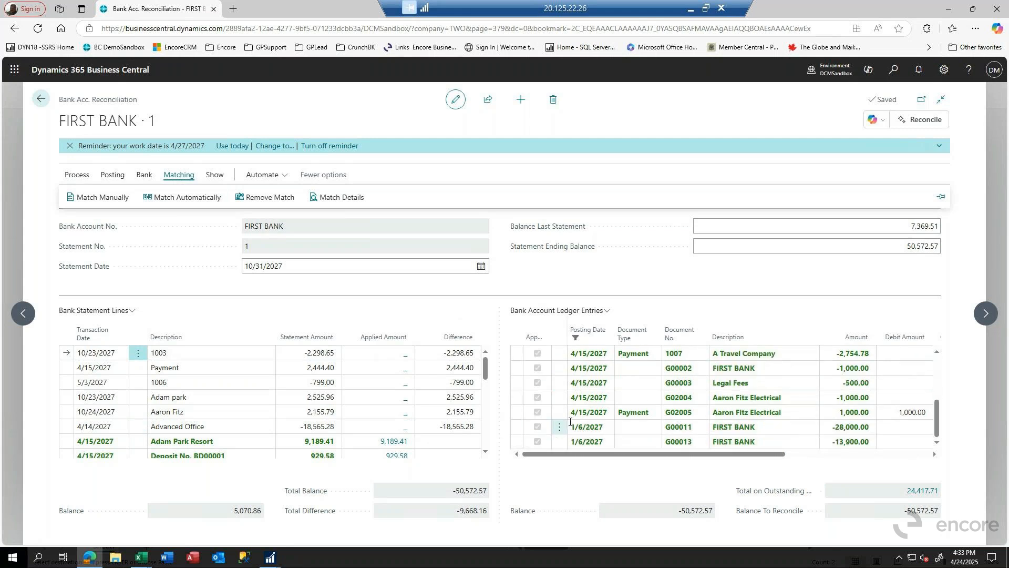
pyautogui.scroll(2, 716, 441)
pyautogui.scroll(2, 704, 431)
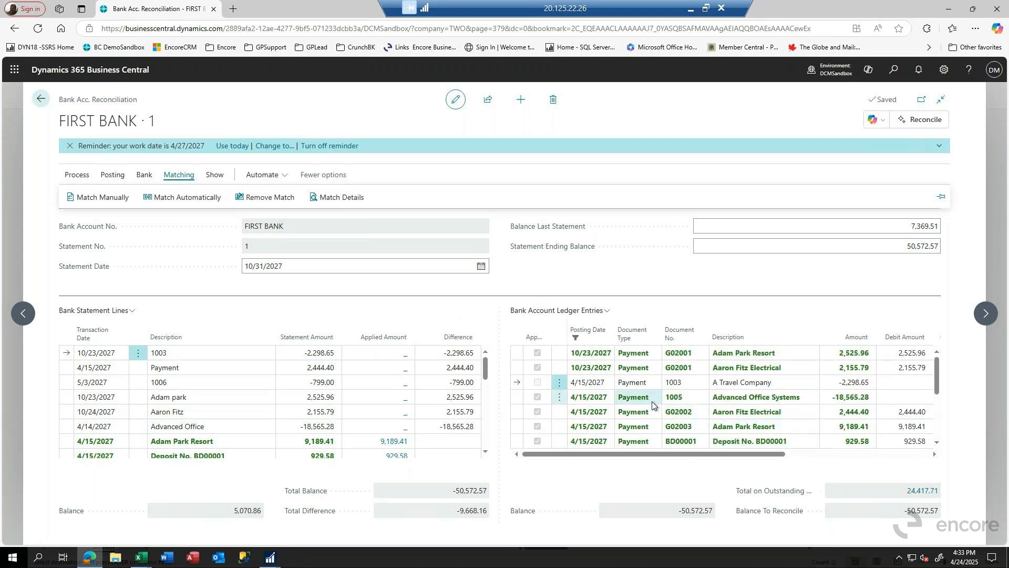
pyautogui.scroll(-1, 653, 404)
pyautogui.scroll(1, 655, 404)
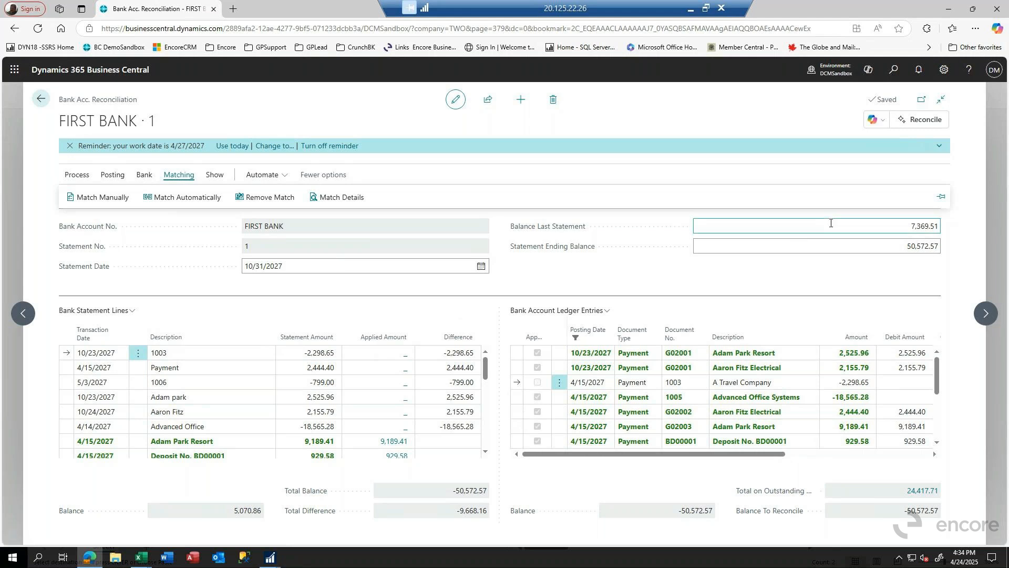
pyautogui.click(861, 229)
pyautogui.click(891, 247)
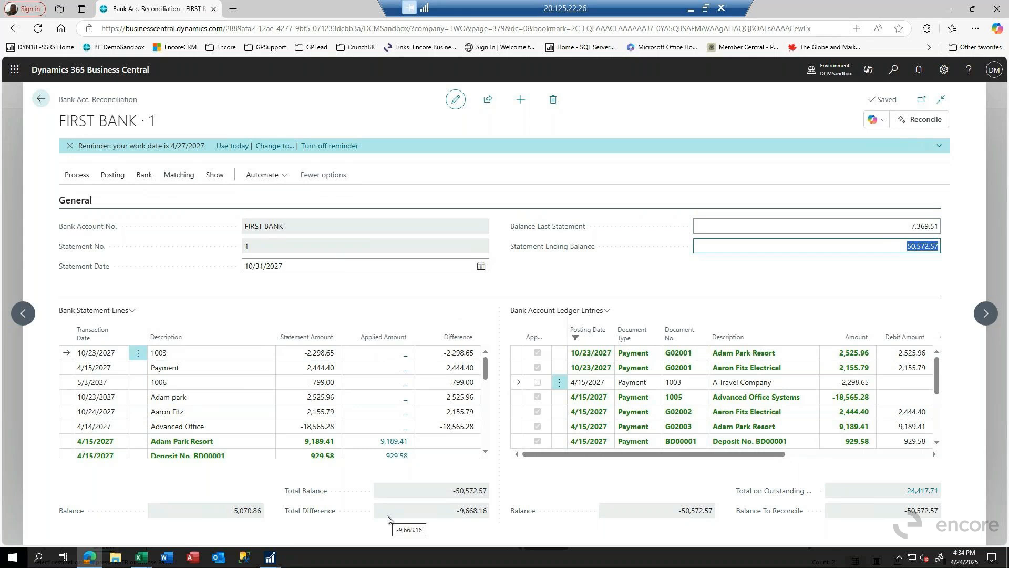
# Step: Preview the reconciliation test report for FIRST BANK statement 1, leaving outstanding transactions off, and close the preview
pyautogui.click(112, 174)
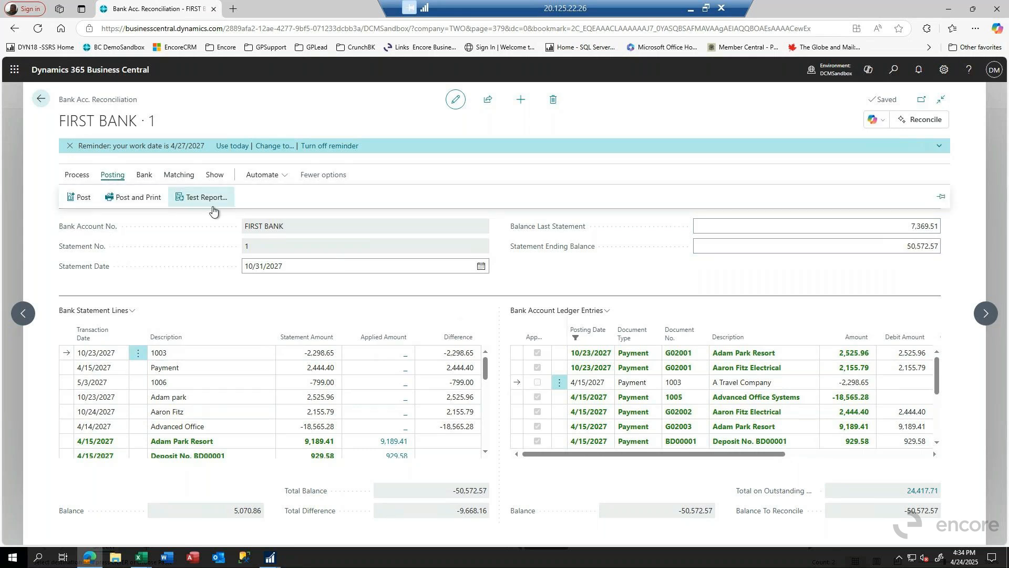
pyautogui.click(214, 203)
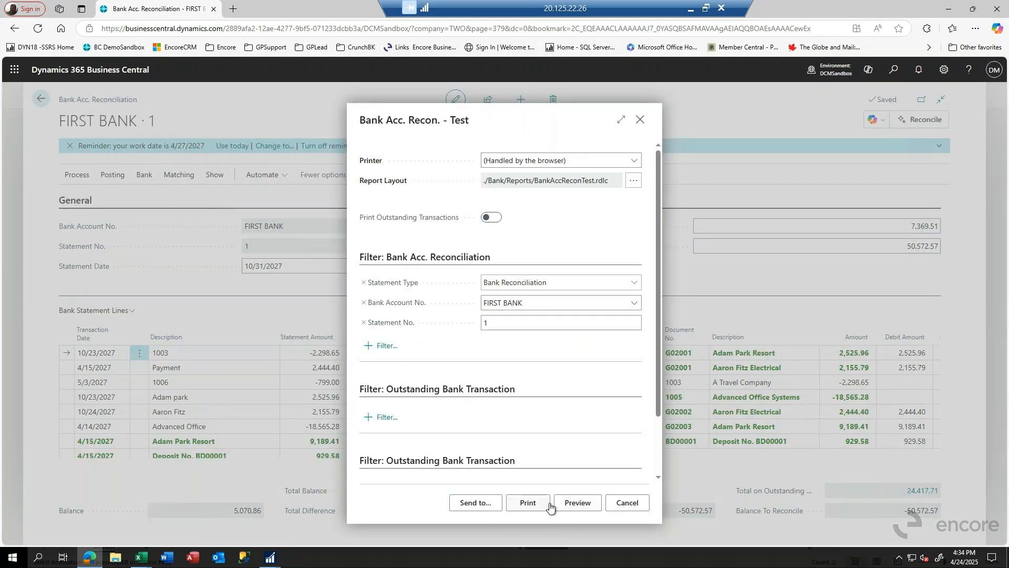
pyautogui.click(580, 503)
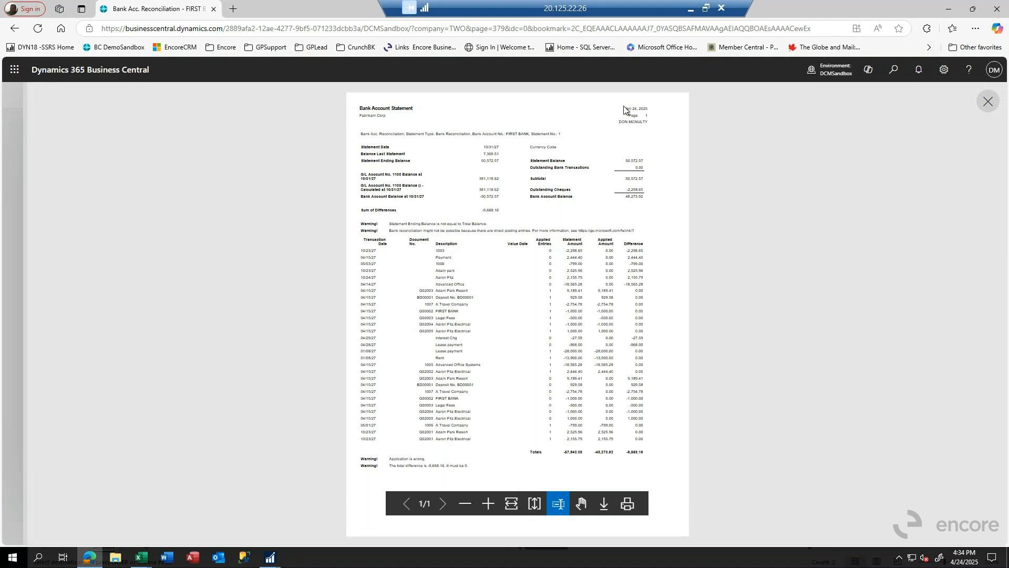
pyautogui.click(988, 103)
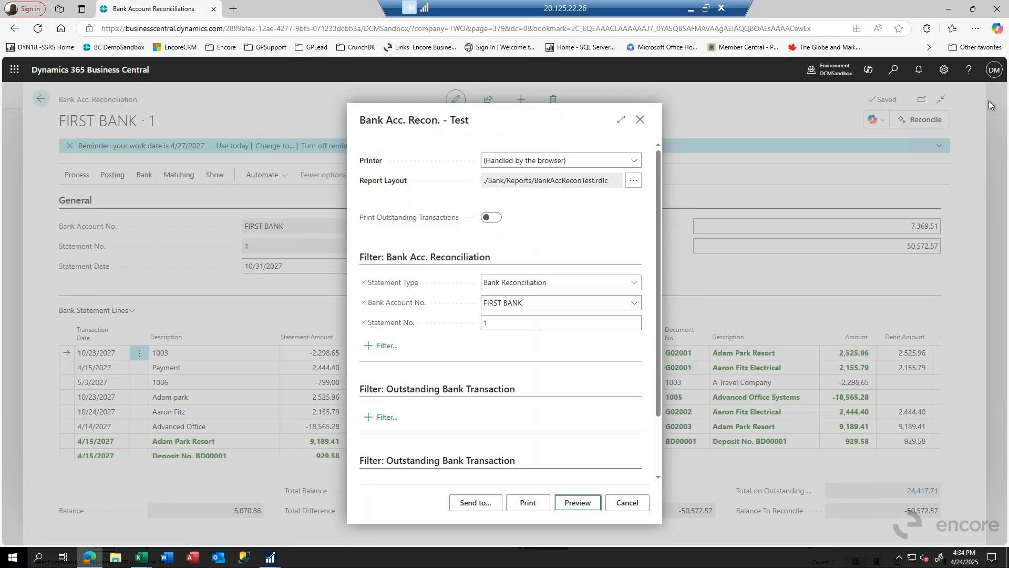